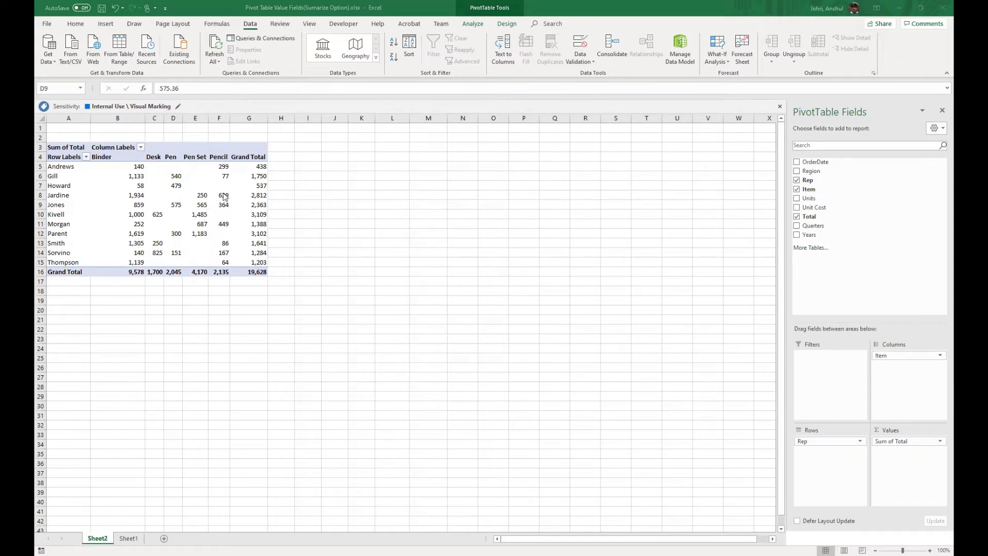
- Review the Total column of the source data on Sheet1, and return to the pivot table on Sheet2
click(127, 538)
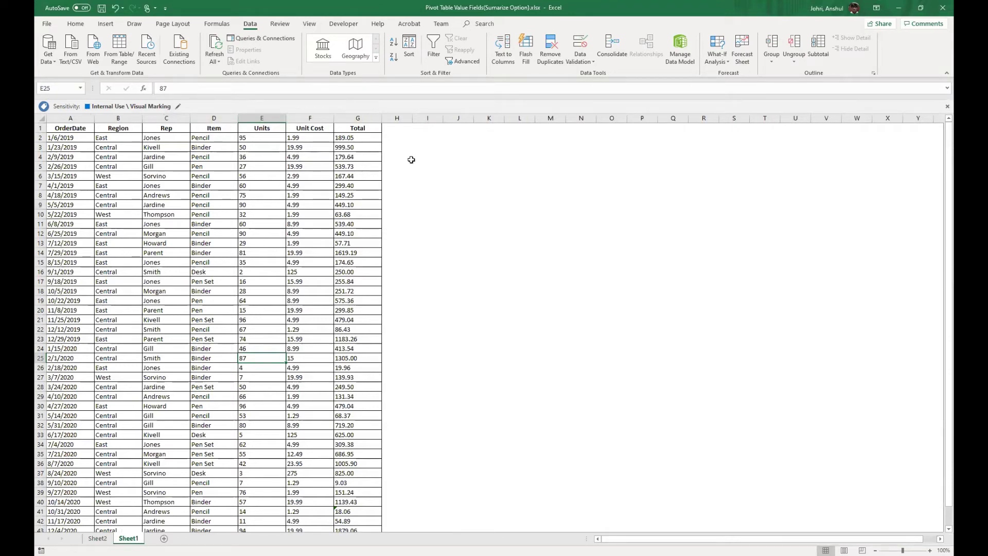
drag(363, 135, 375, 206)
click(345, 339)
click(97, 538)
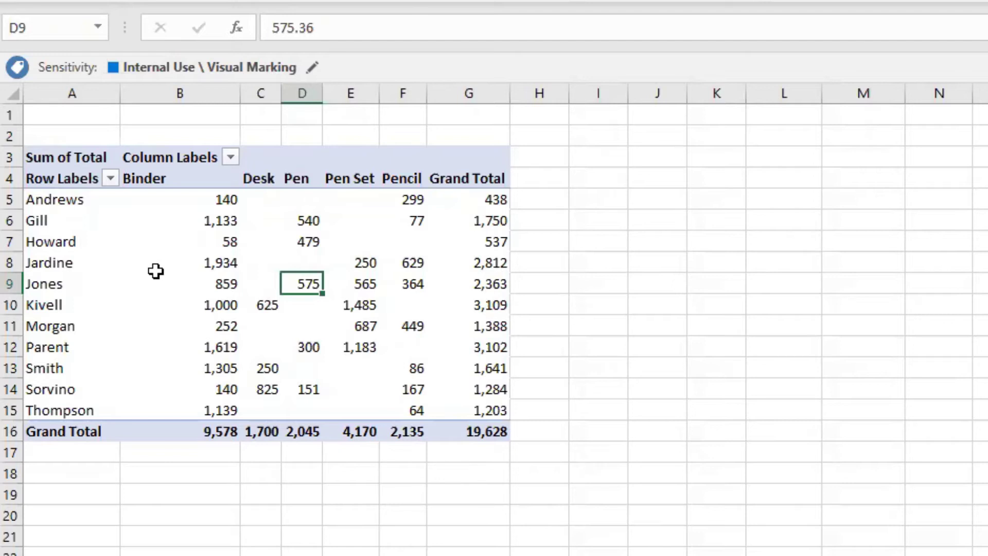
- Format the pivot table's Total values as Currency with the $ symbol and zero decimal places
right_click(349, 264)
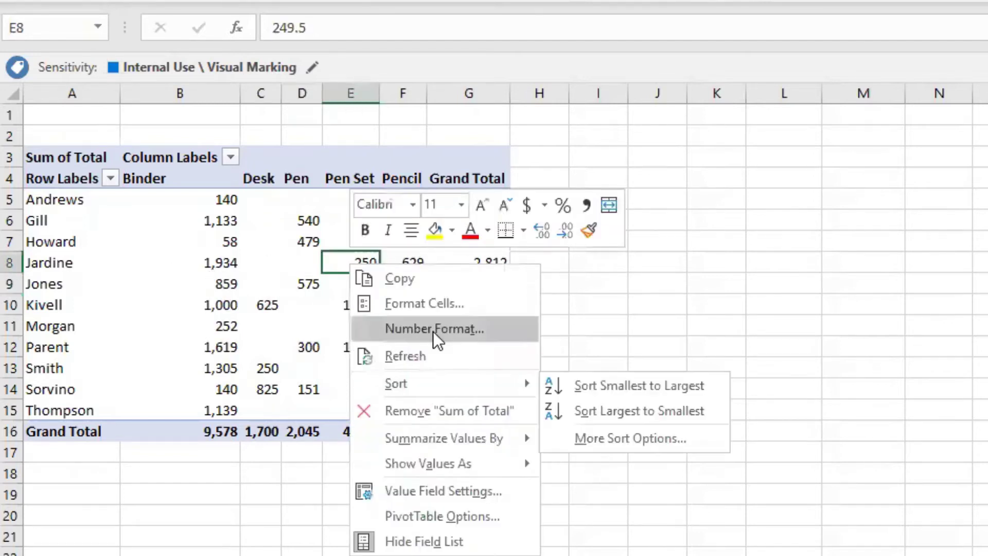
key(Return)
click(215, 183)
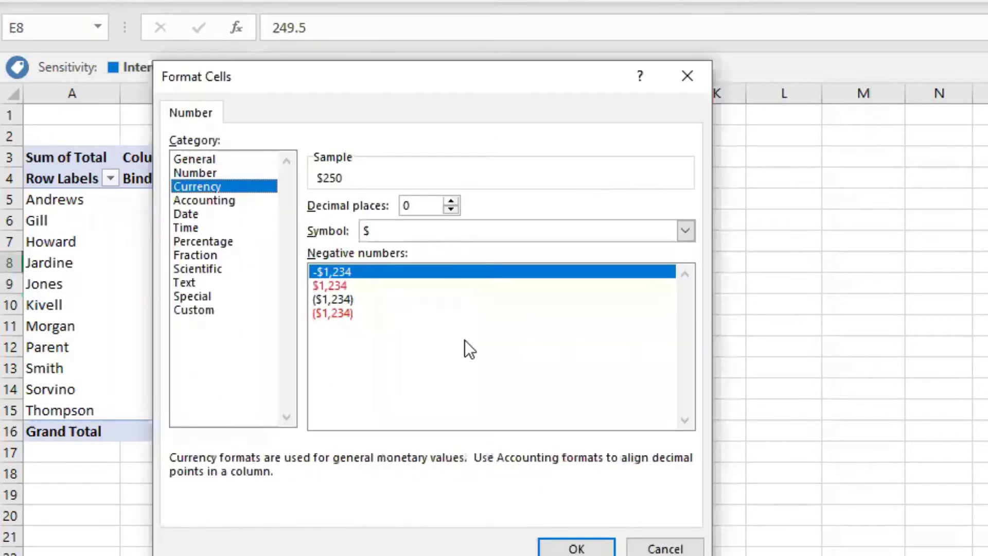
click(575, 549)
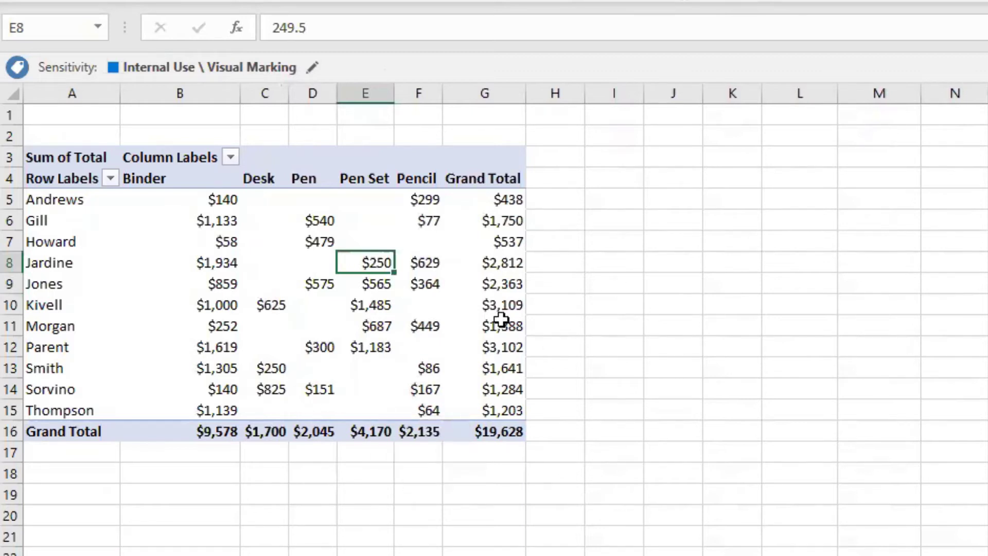
- Set the pivot table's Total values to the Number format with zero decimals and the 1000 separator
right_click(371, 259)
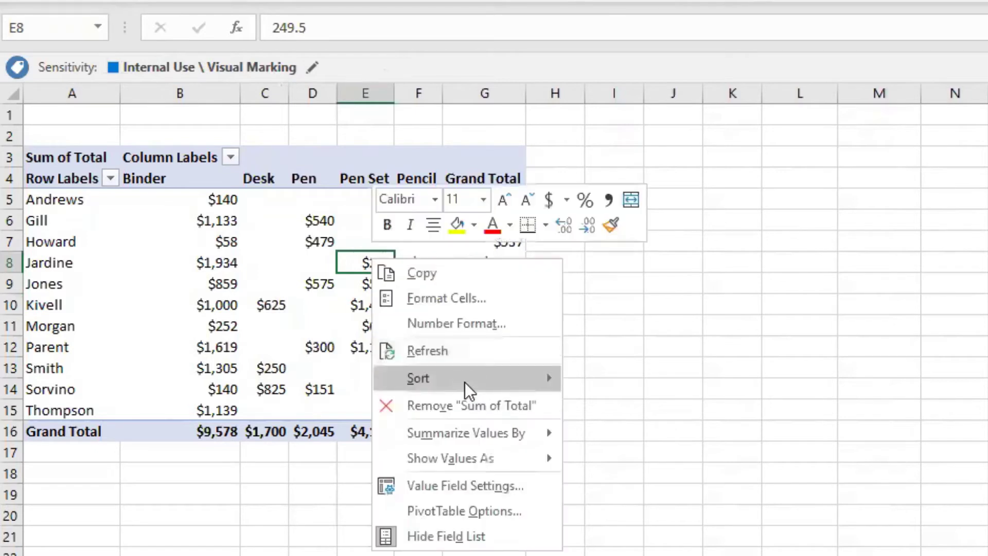
mouse_move(465, 382)
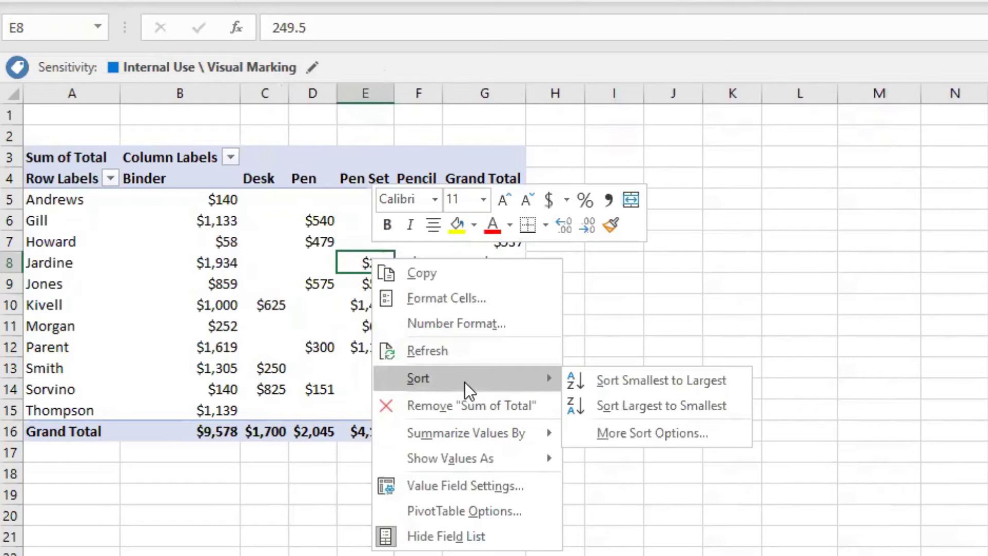
click(465, 334)
click(224, 159)
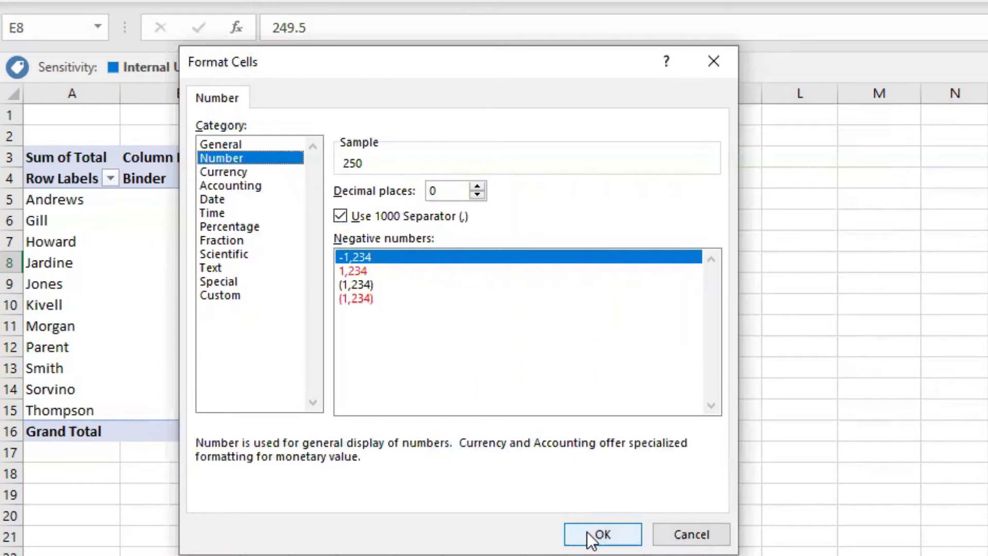
click(602, 534)
- Change the value field settings of Sum of Total so the pivot table summarizes by Count
click(414, 329)
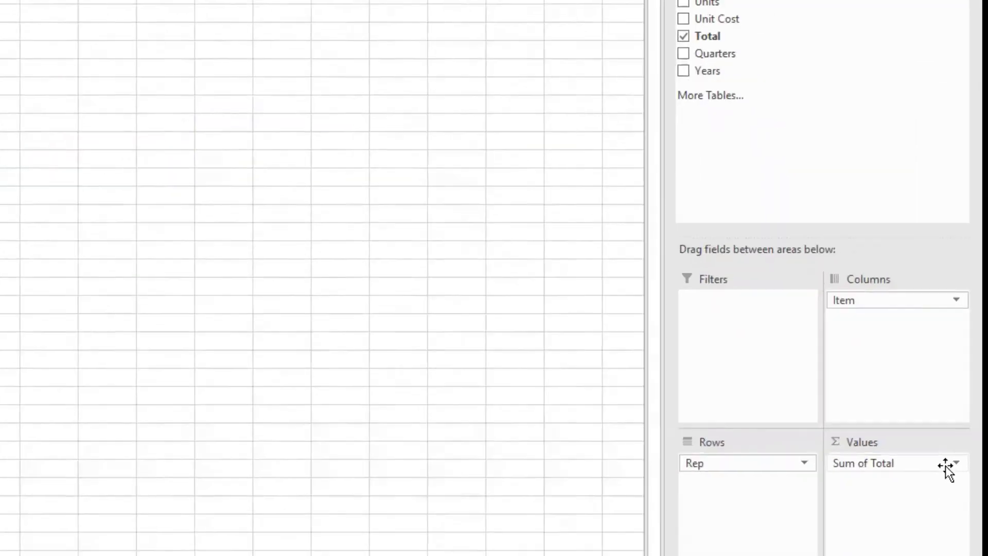
click(939, 442)
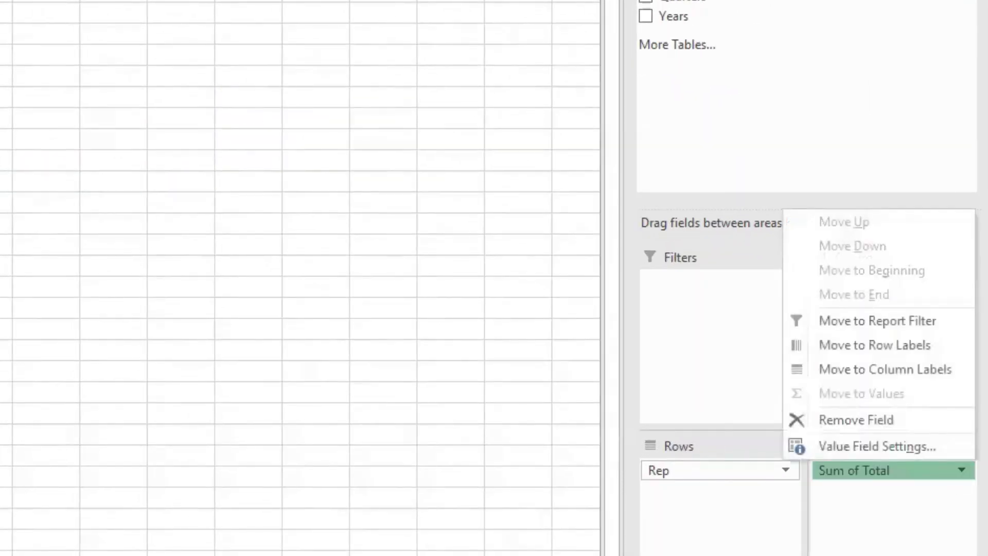
click(915, 451)
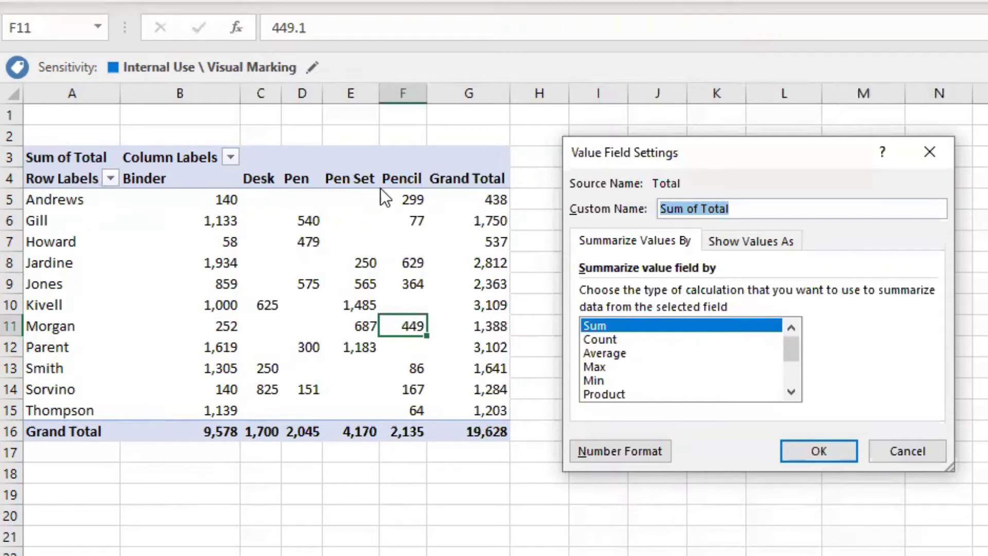
click(636, 340)
click(820, 451)
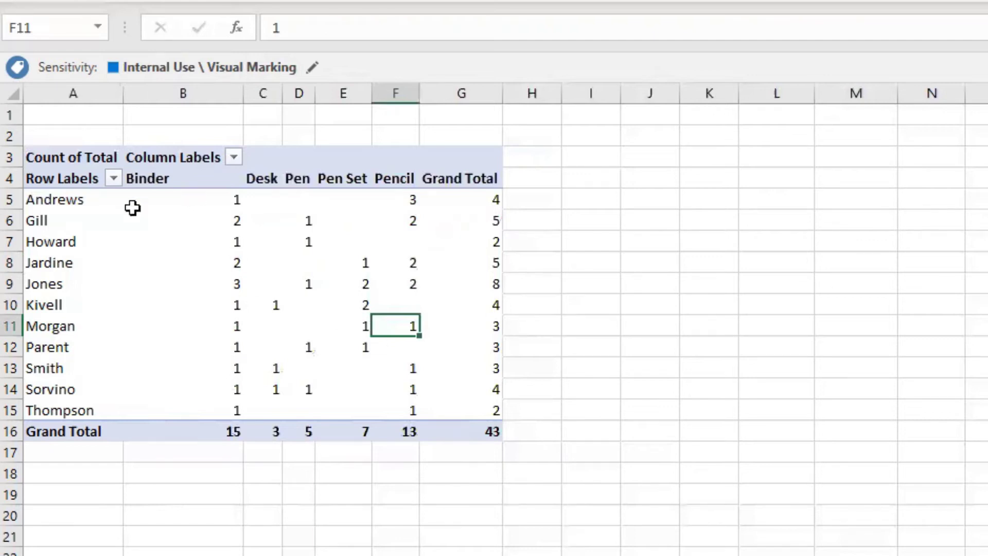
- Add filters to the Sheet1 headers and filter the Rep column to only the rep in the pivot table's first row
click(241, 204)
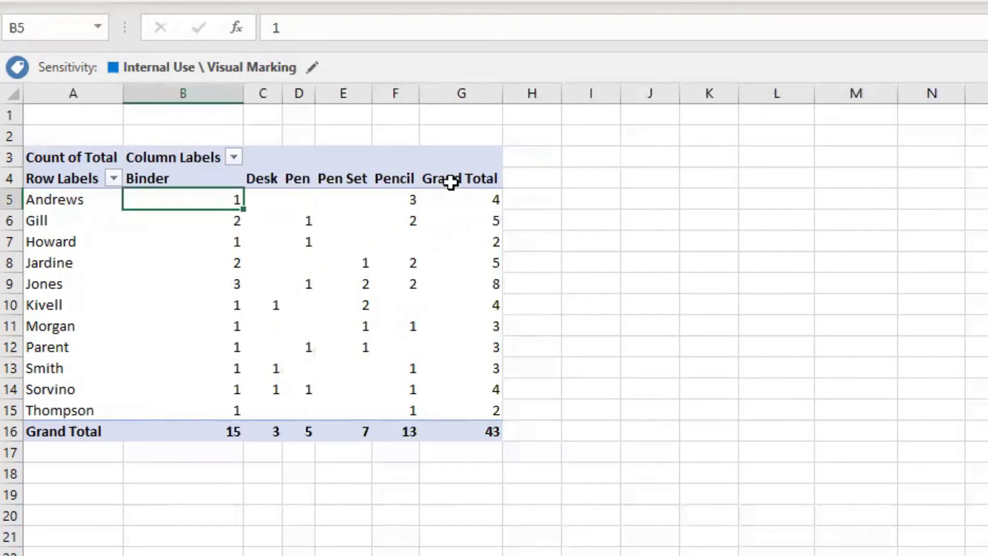
click(396, 201)
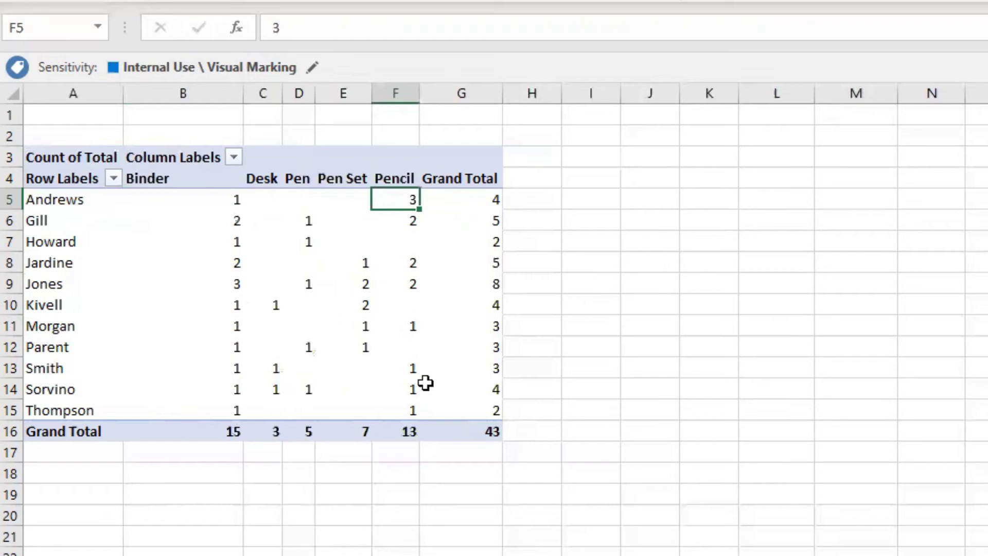
key(ctrl+Page_Down)
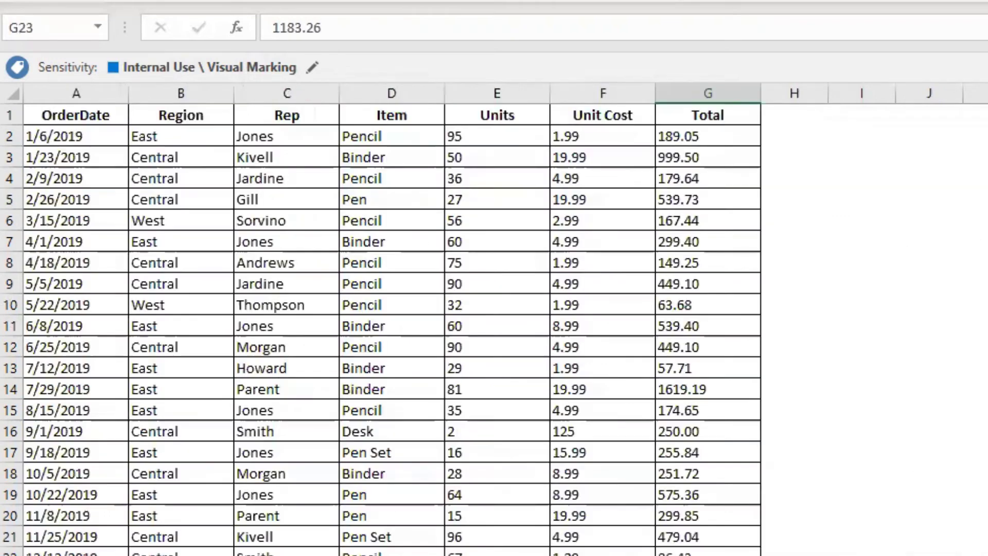
click(368, 112)
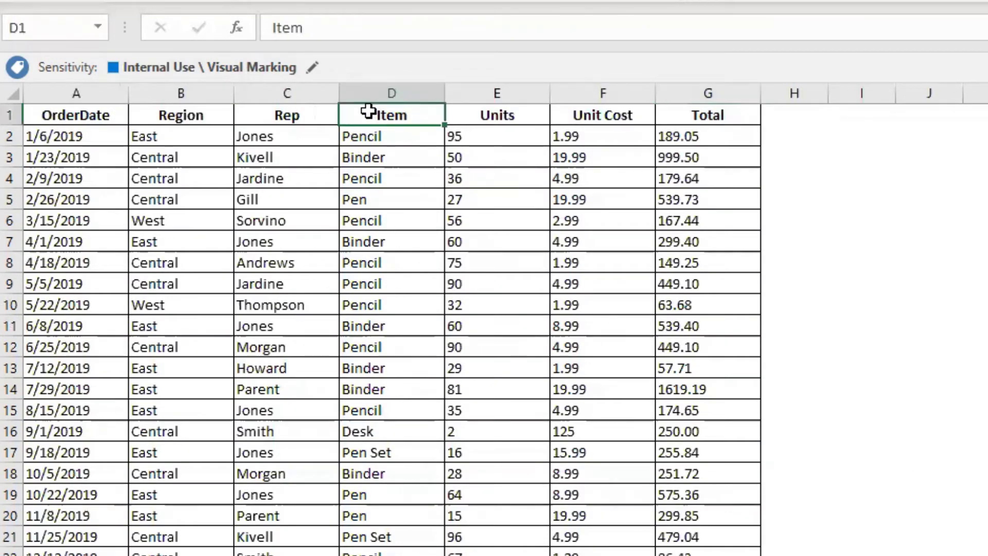
key(ctrl+shift+l)
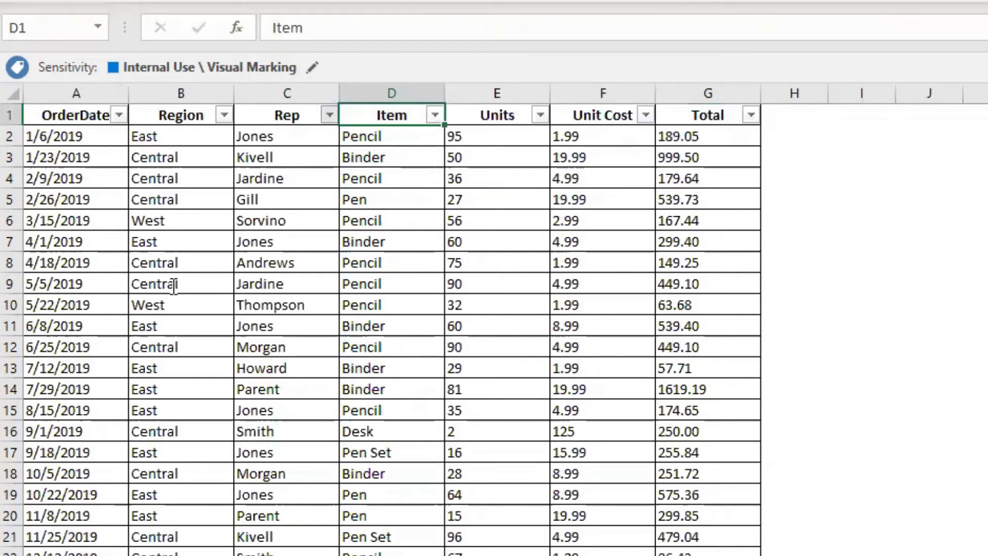
click(329, 115)
click(124, 319)
click(139, 338)
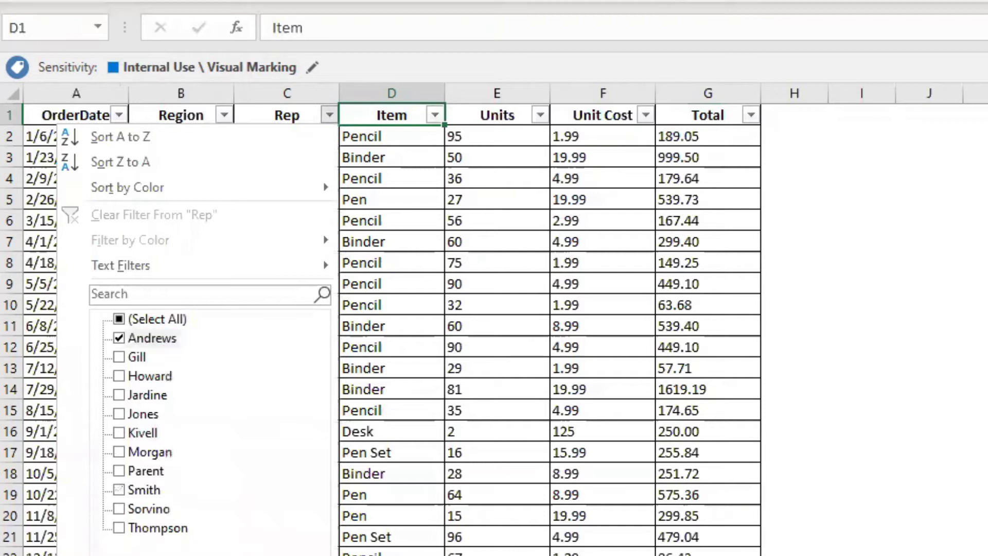
key(Return)
- Check the filtered rep's Pencil and Binder rows on Sheet1 against the counts in the pivot table on Sheet2
click(539, 198)
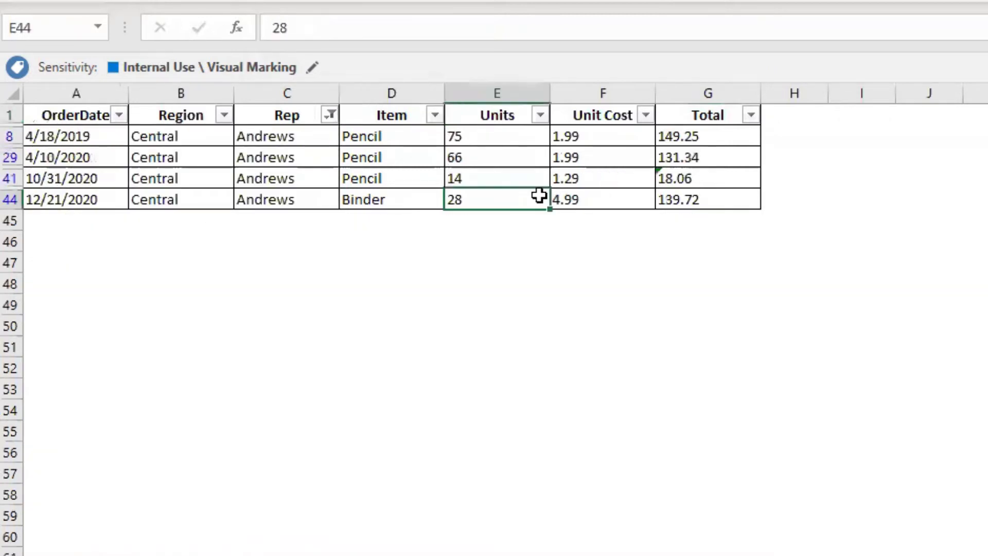
click(387, 140)
drag(386, 153, 388, 178)
click(377, 202)
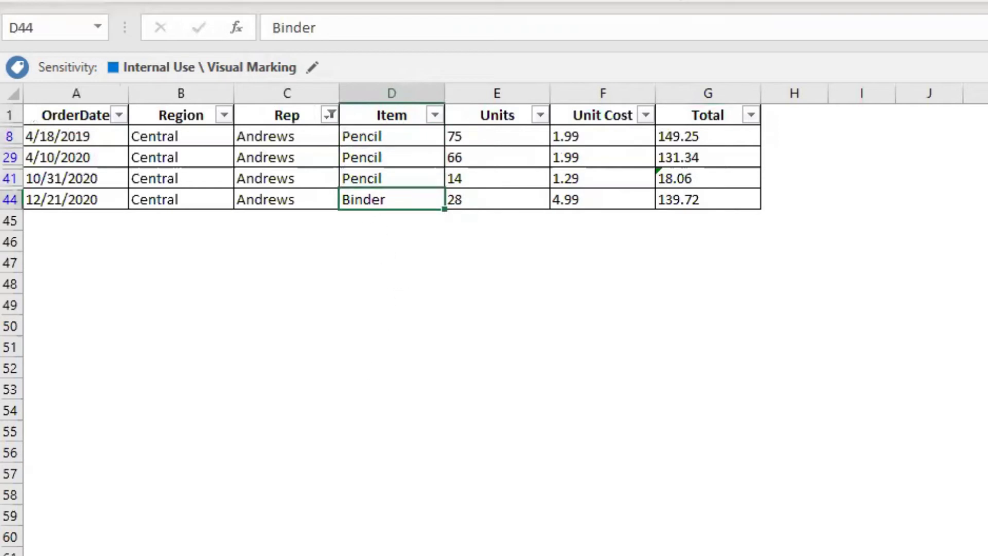
key(ctrl+Page_Up)
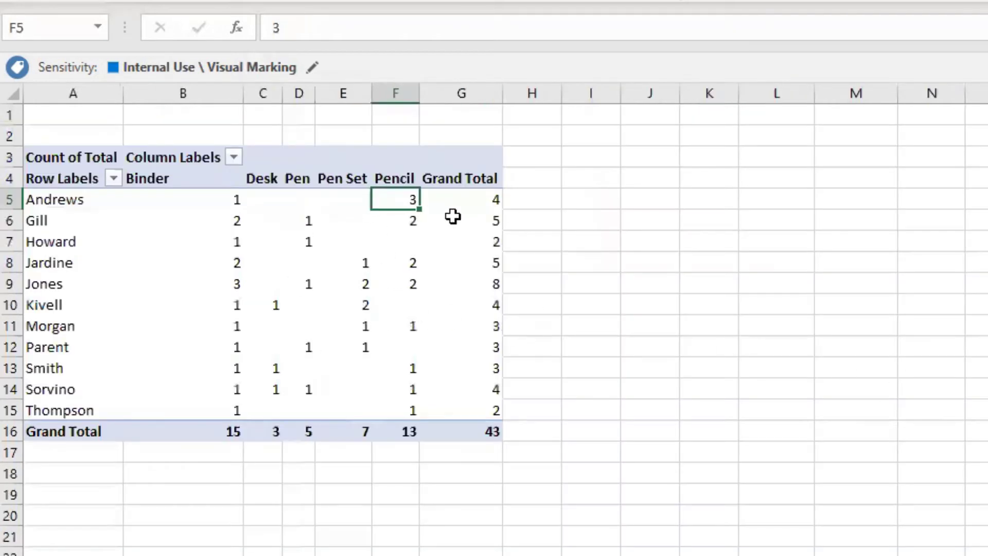
mouse_move(452, 217)
- Change the pivot table's summary calculation for Total to Average
right_click(359, 297)
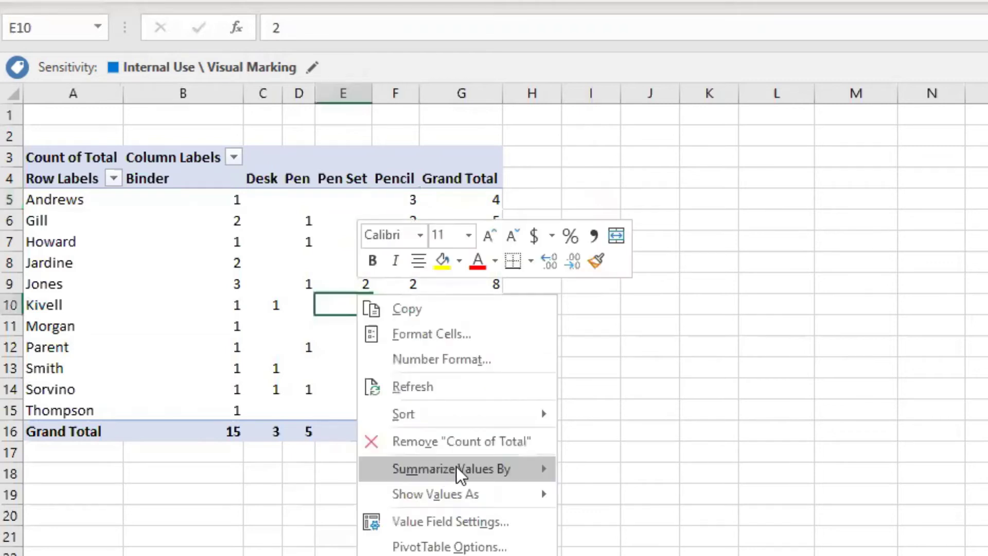
mouse_move(460, 474)
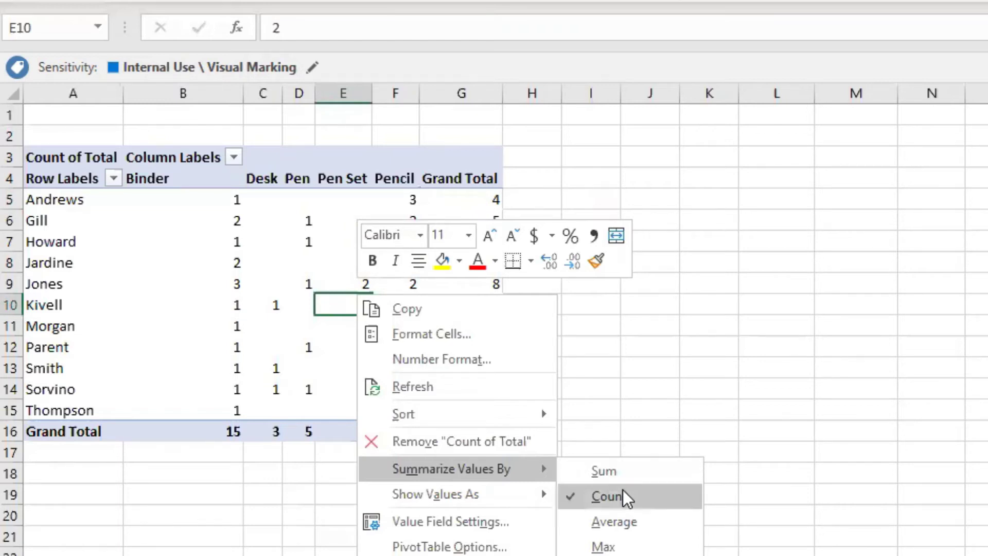
click(627, 524)
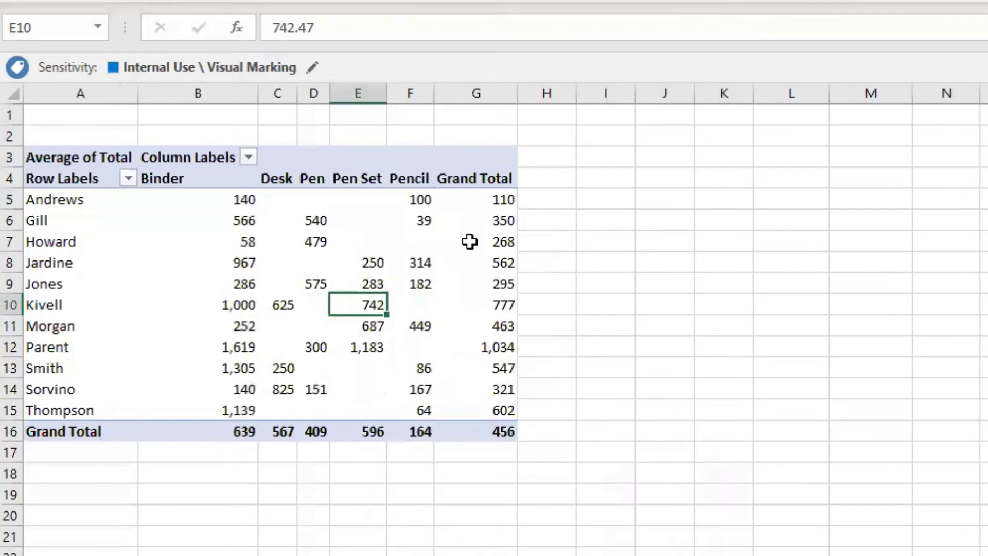
- Switch the pivot table's Total values to Sum and back to Average to compare the two summaries
mouse_move(461, 231)
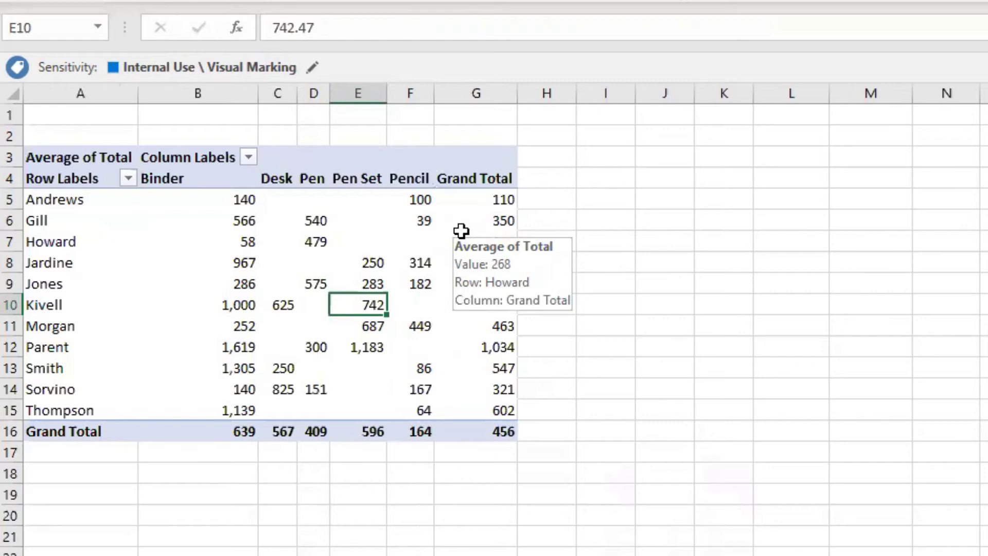
click(462, 231)
right_click(463, 232)
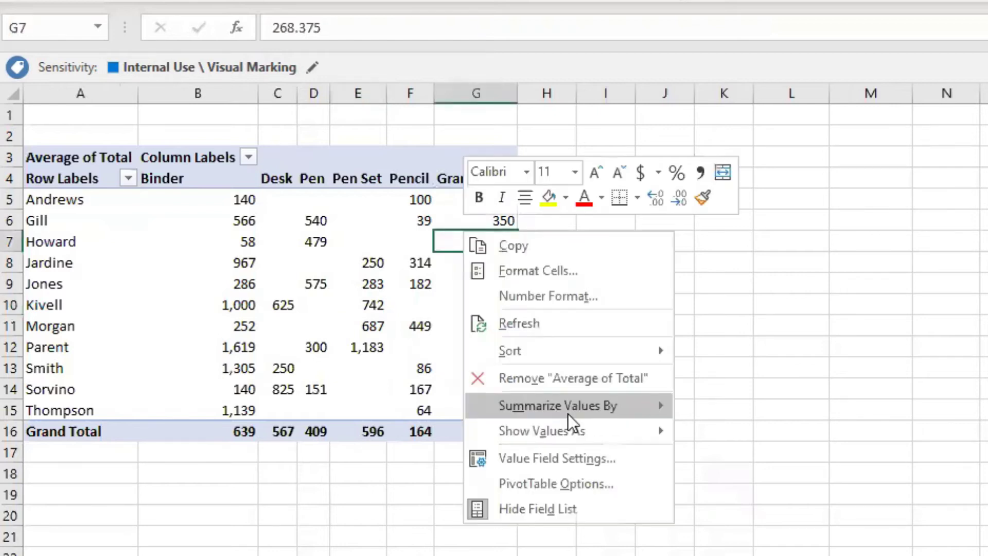
click(685, 410)
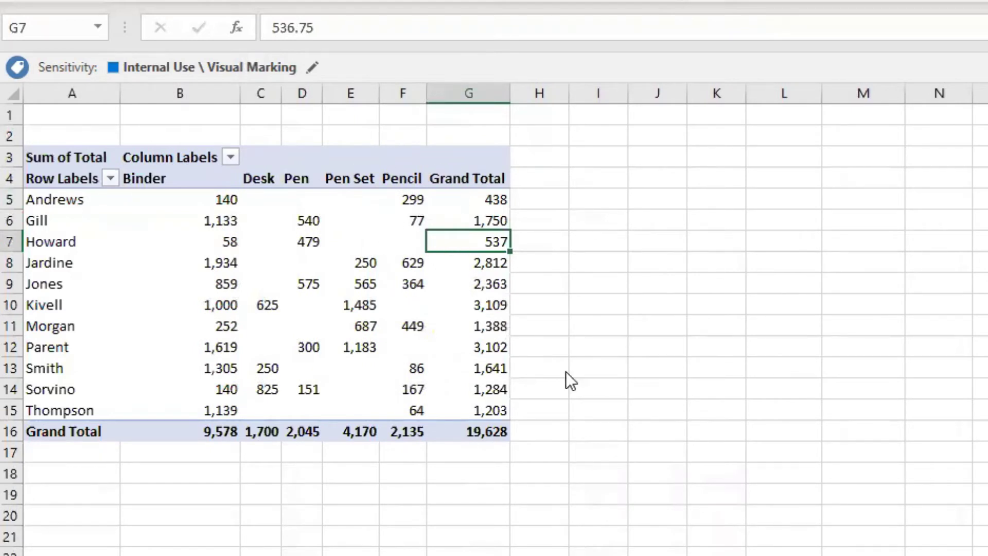
right_click(413, 287)
mouse_move(563, 472)
click(662, 516)
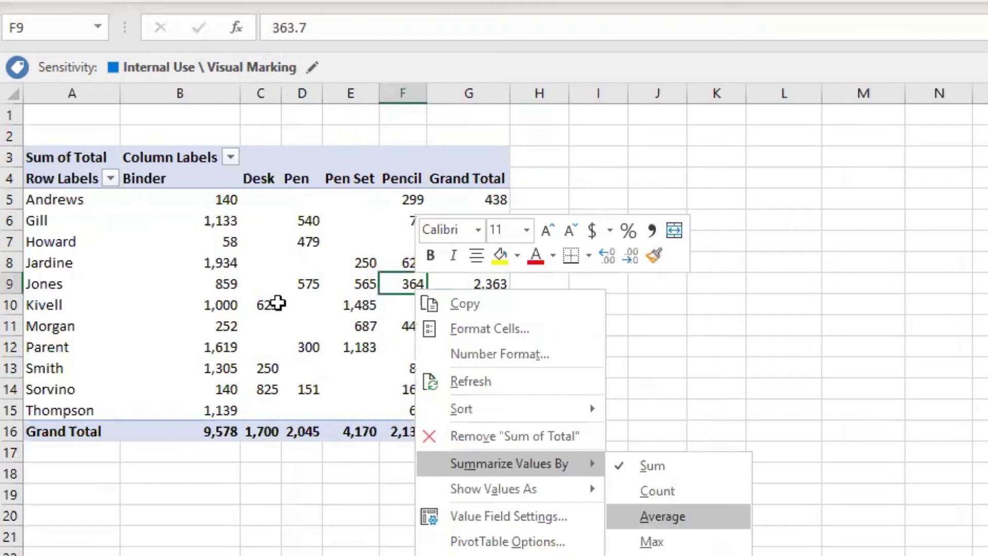
mouse_move(278, 303)
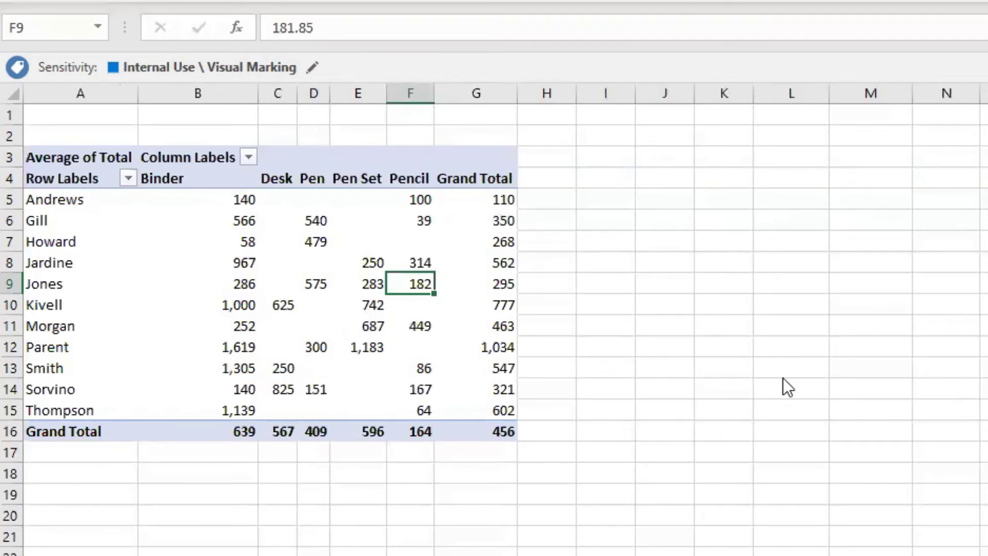
right_click(502, 204)
mouse_move(596, 382)
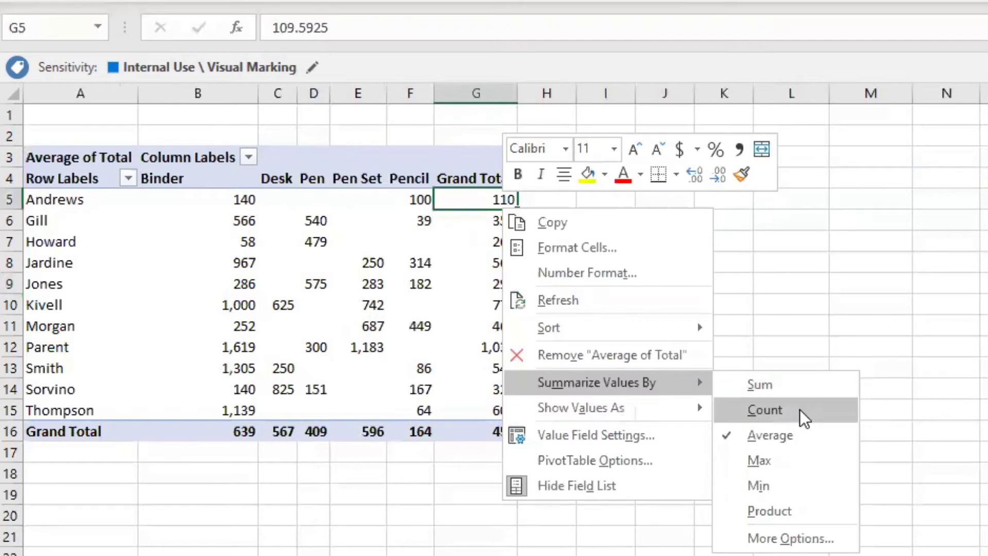
click(417, 195)
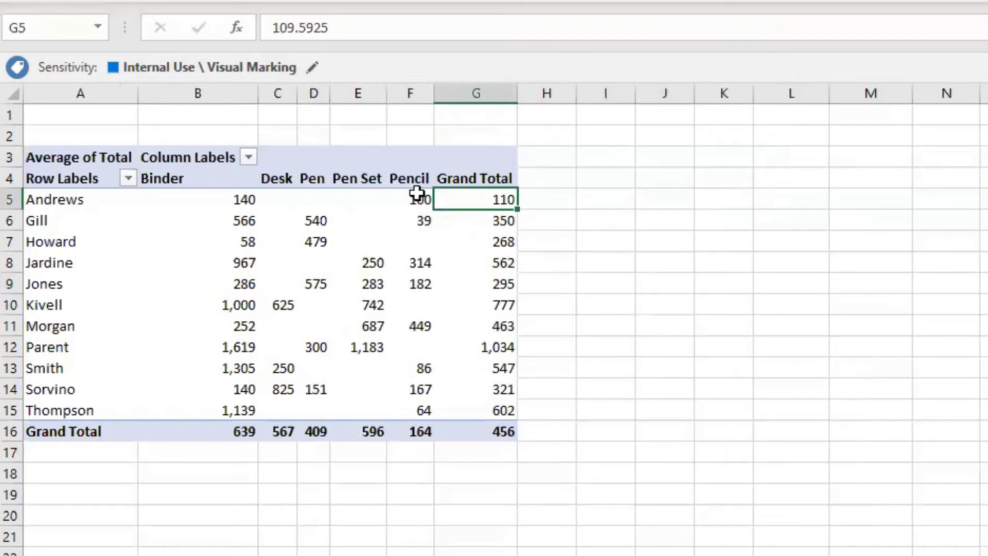
- Compare the first rep's Pencil average with that rep's Pencil rows in the filtered data on Sheet1
click(417, 196)
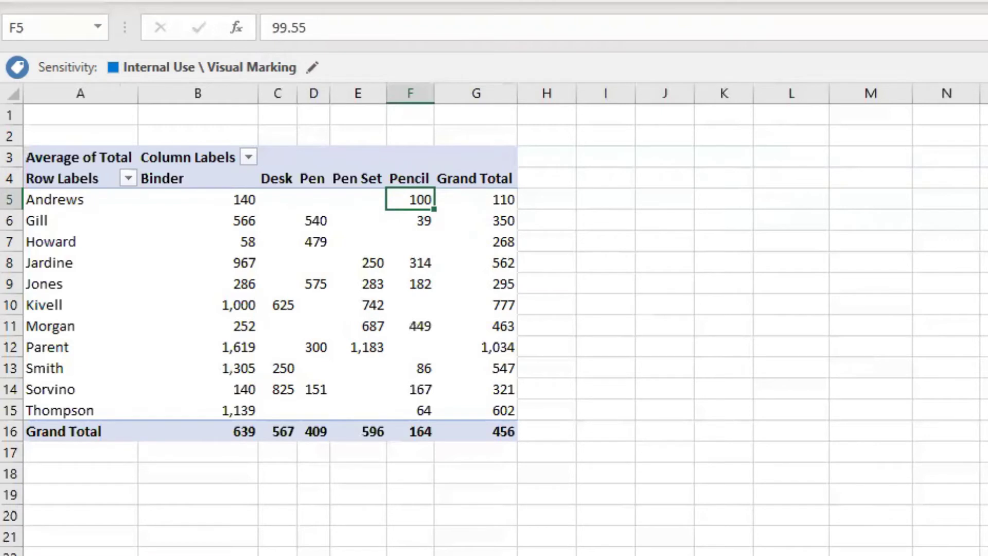
click(364, 553)
drag(399, 136, 391, 178)
click(309, 554)
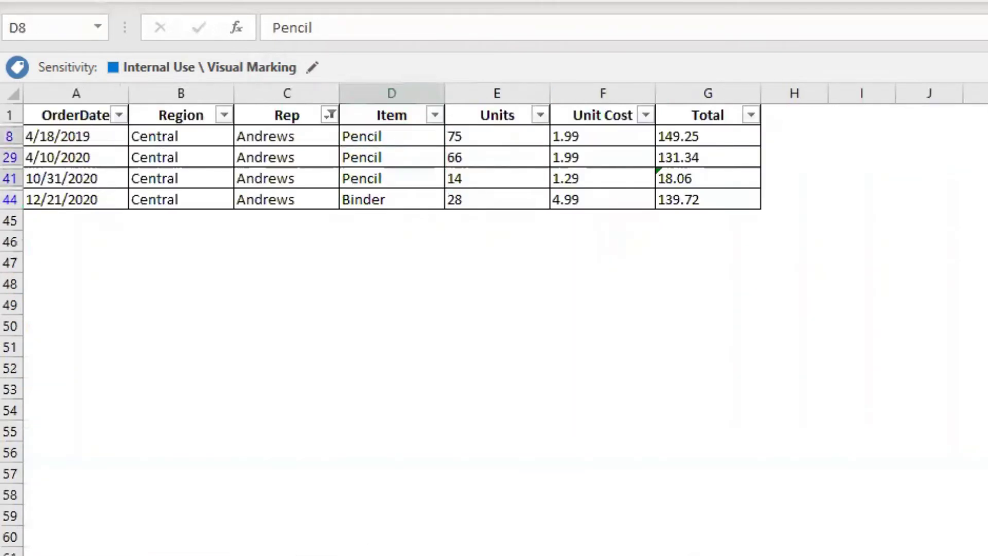
- Switch the pivot table's Total values through Sum and Count and return them to Average to compare the summaries
right_click(425, 194)
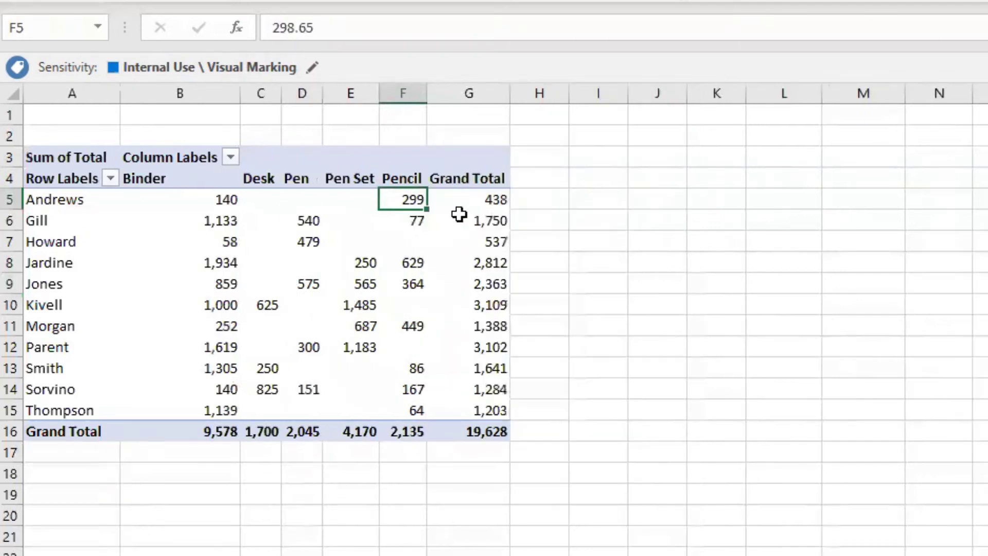
click(459, 214)
right_click(461, 216)
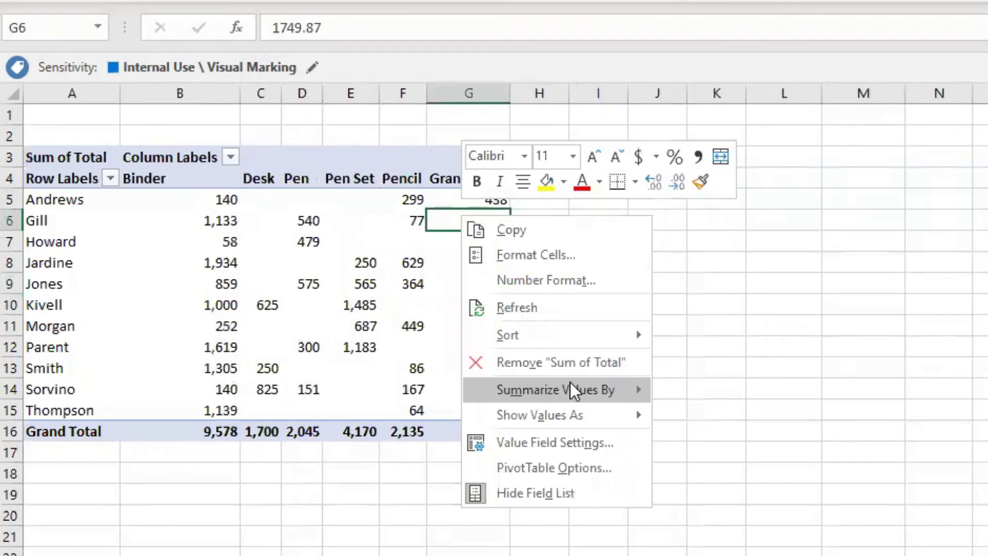
mouse_move(573, 390)
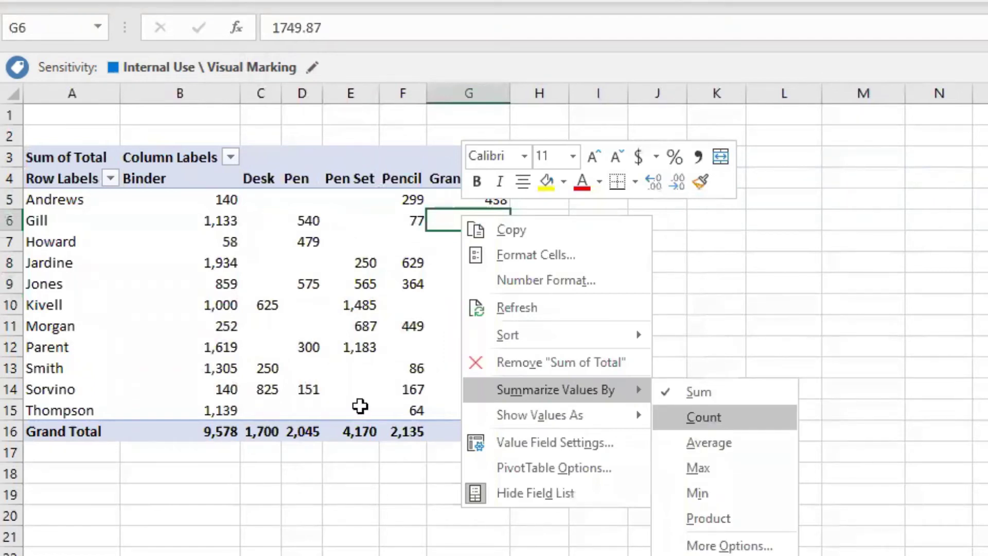
key(Return)
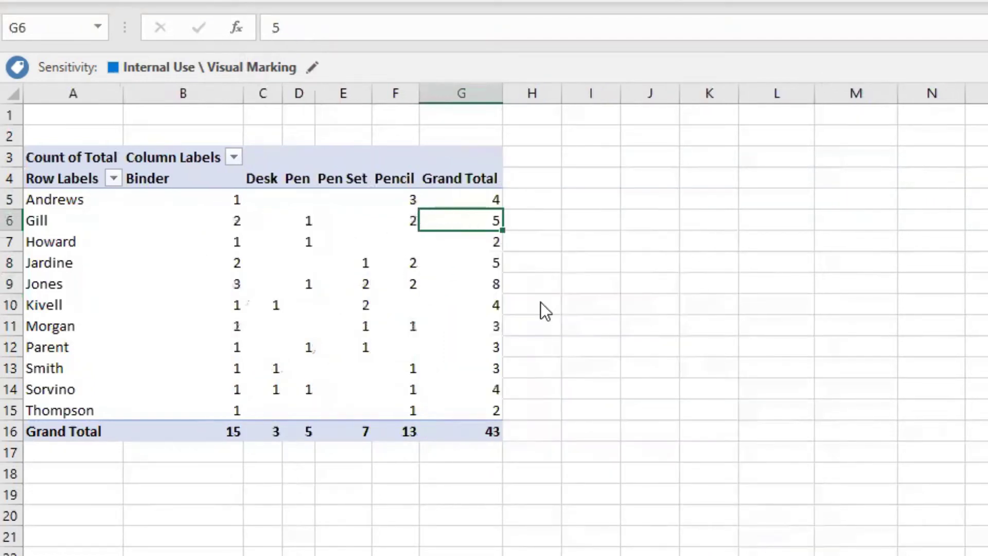
key(shift+F10)
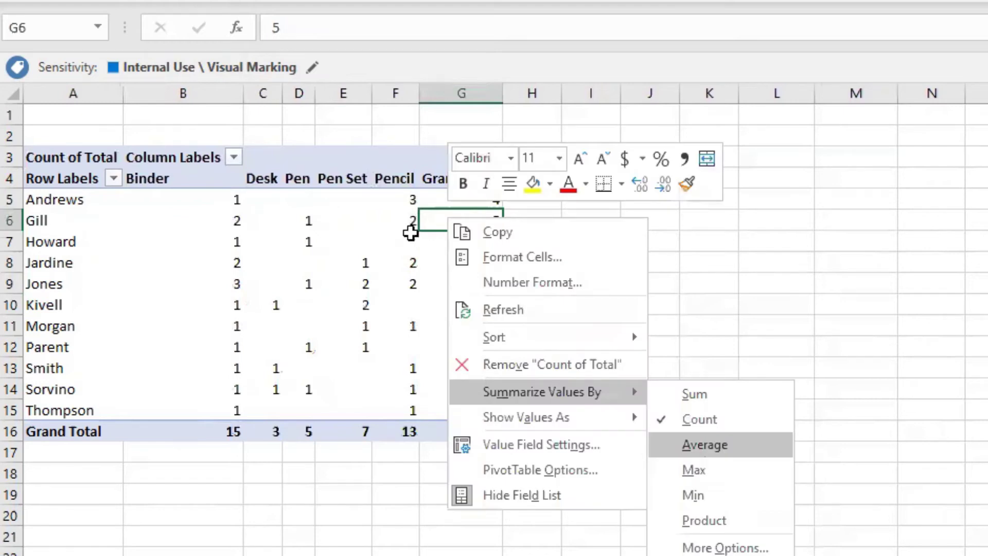
click(700, 445)
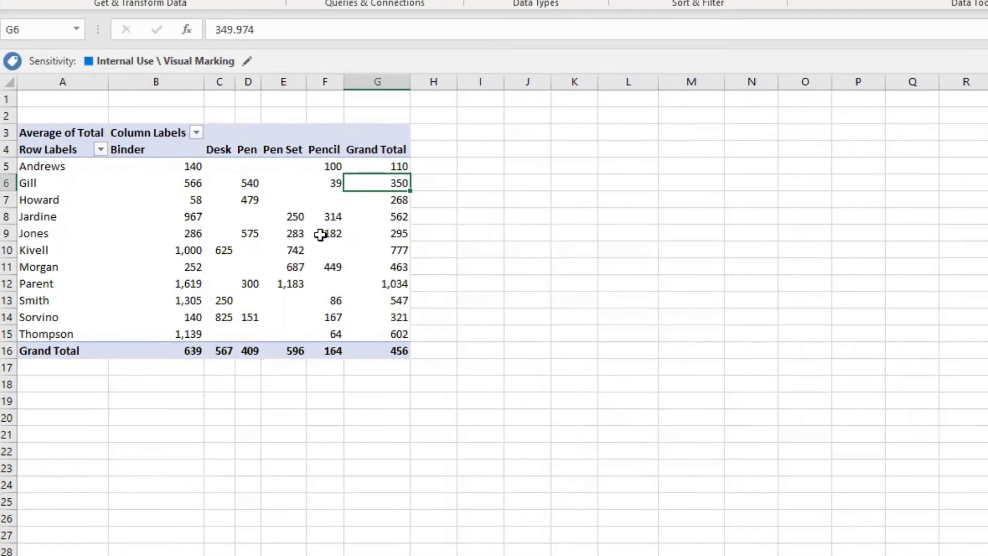
- Change the pivot table's summary calculation for Total to Max
right_click(320, 236)
mouse_move(401, 384)
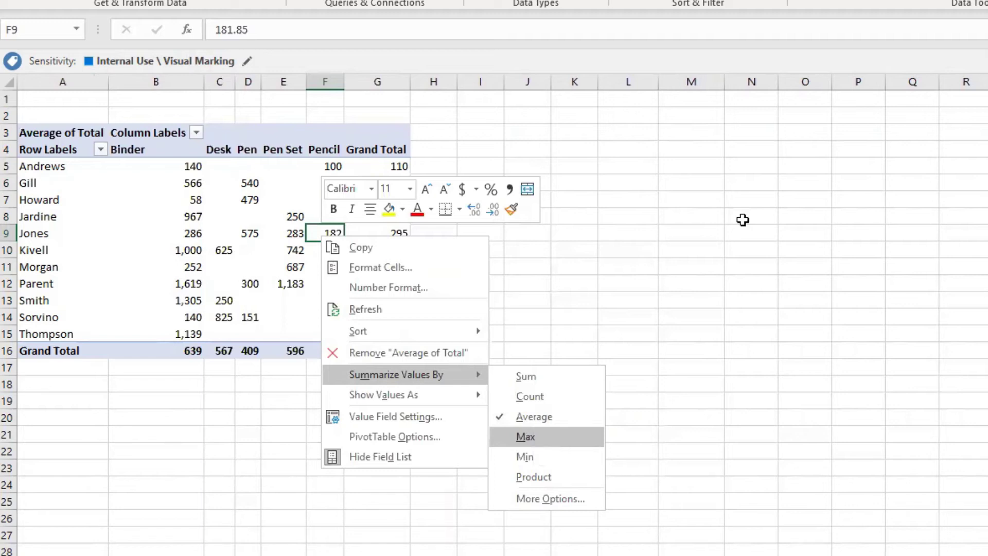
key(Return)
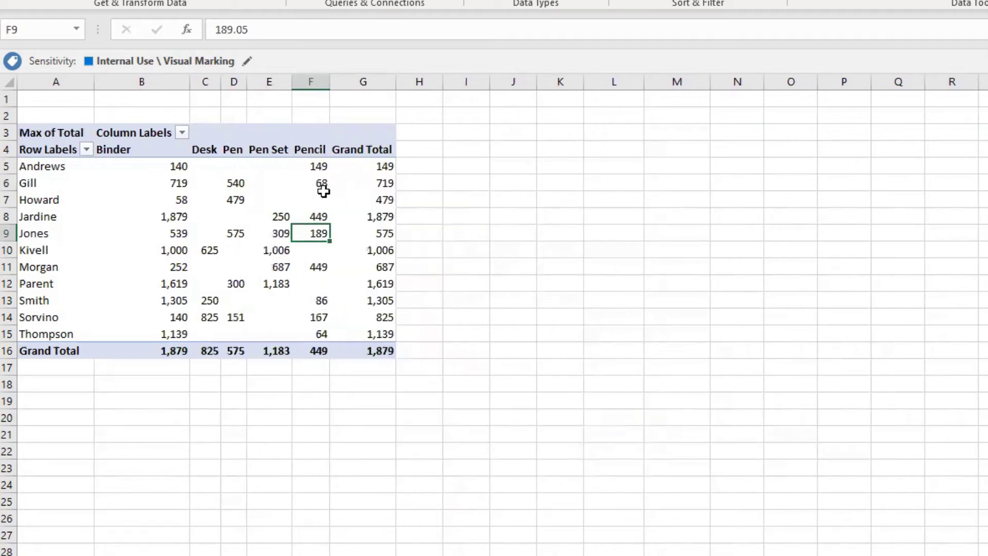
- Compare the first rep's Pencil maximum in the pivot table with that rep's Pencil totals in the filtered data on Sheet1
double_click(318, 166)
click(567, 229)
click(572, 116)
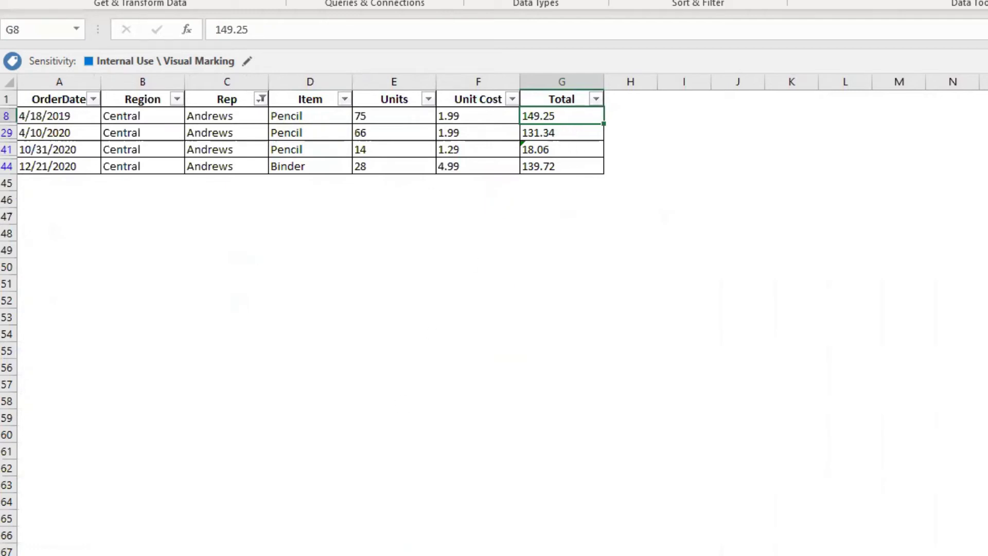
key(ctrl+Page_Up)
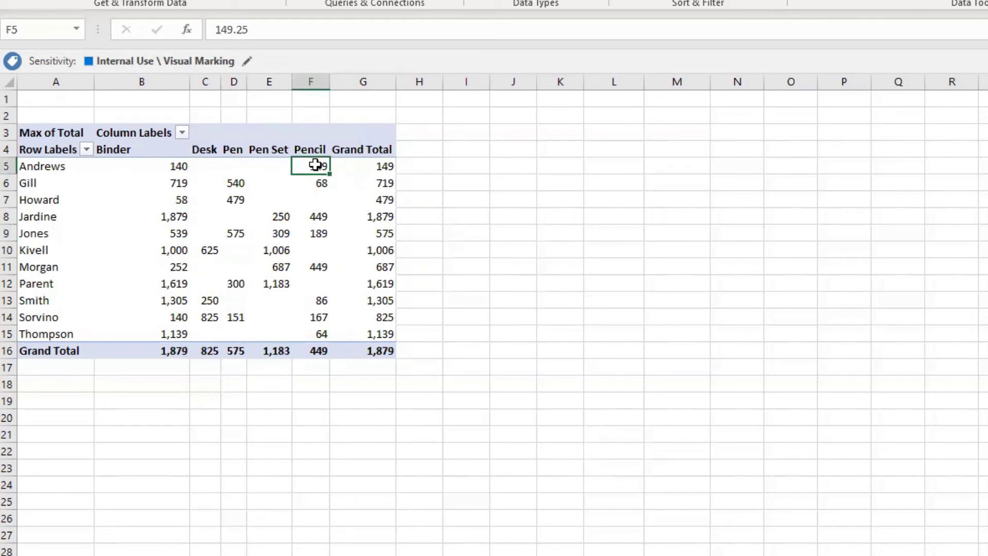
- Change the pivot table's summary calculation for Total to Min
key(shift+F10)
mouse_move(401, 303)
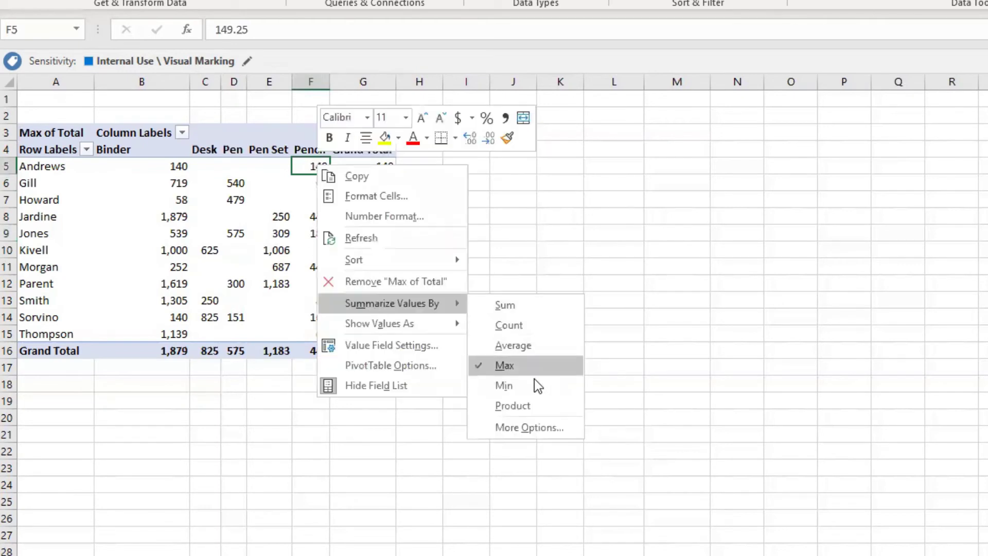
click(532, 387)
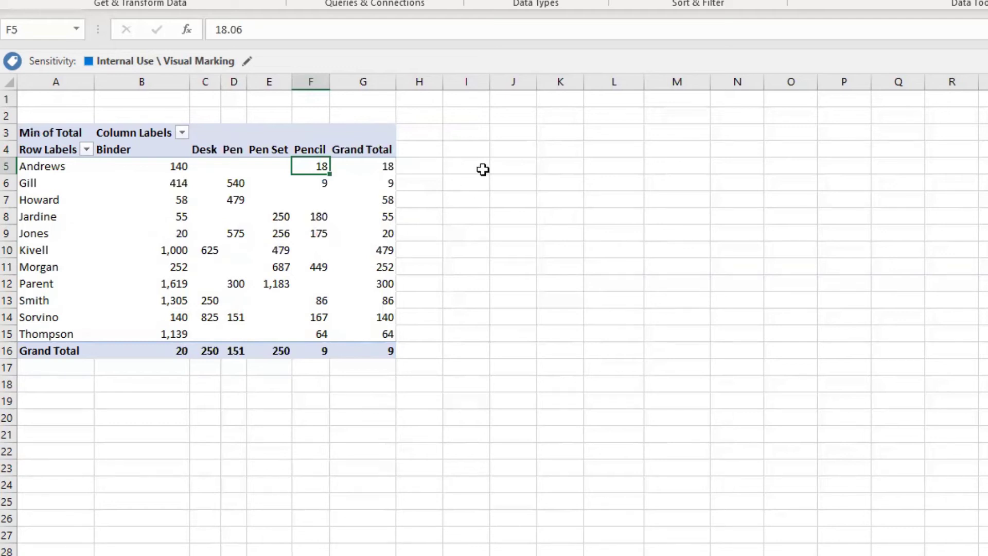
- Review the number format settings of the pivot table's Total values and leave them without applying changes
right_click(230, 233)
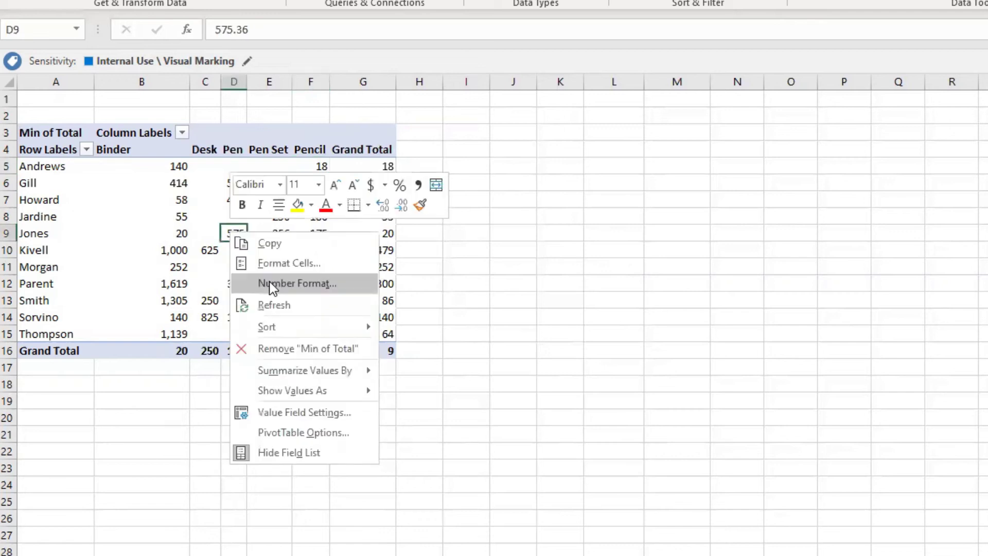
click(373, 284)
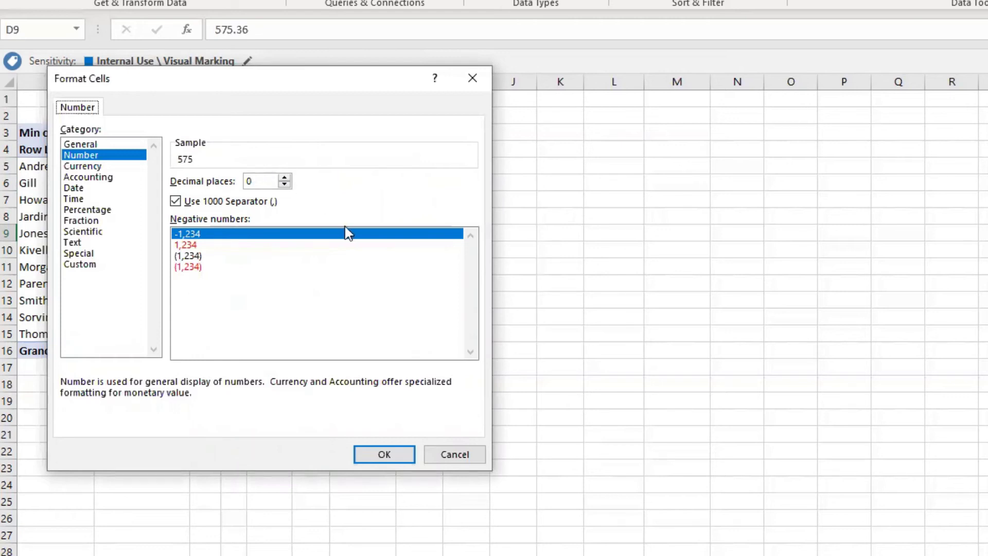
click(444, 459)
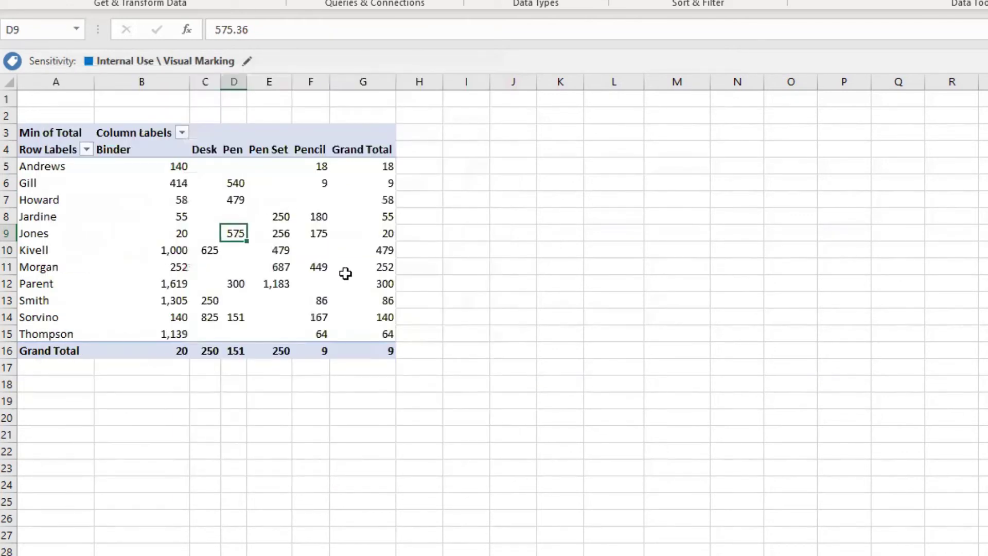
- Change the pivot table's summary calculation for Total to Product
right_click(348, 272)
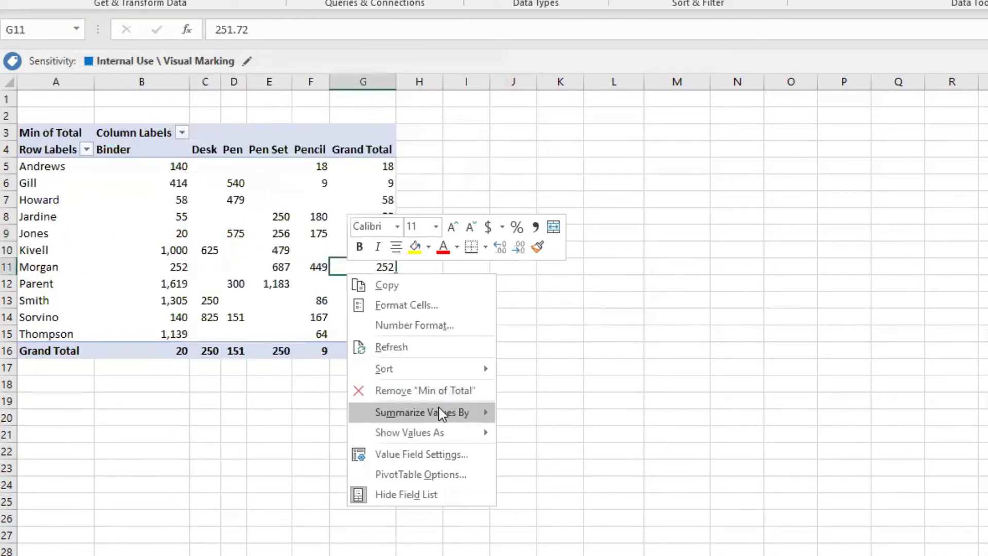
mouse_move(463, 412)
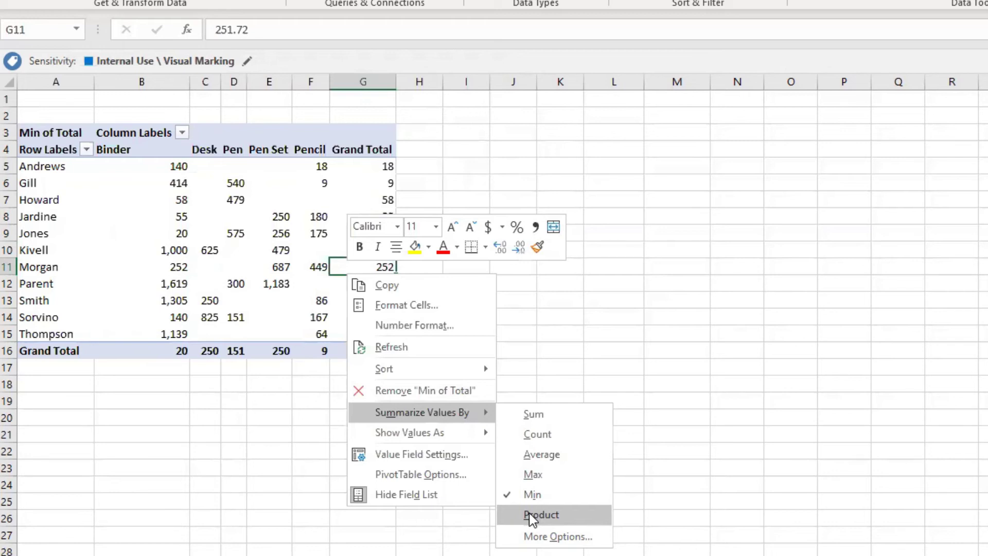
click(531, 516)
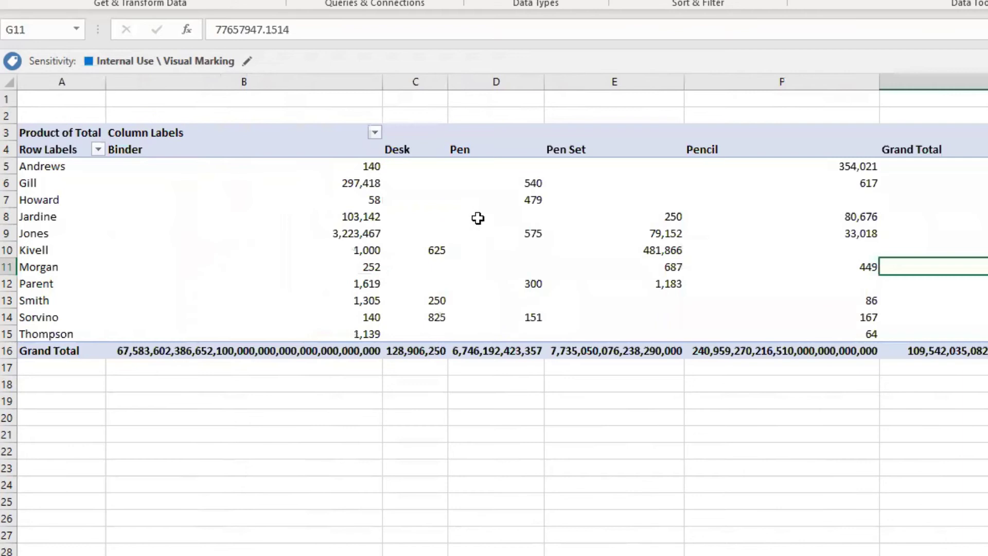
- Compare the first rep's Binder and Pencil products in the pivot table with the individual Total values in the filtered data on Sheet1
click(328, 170)
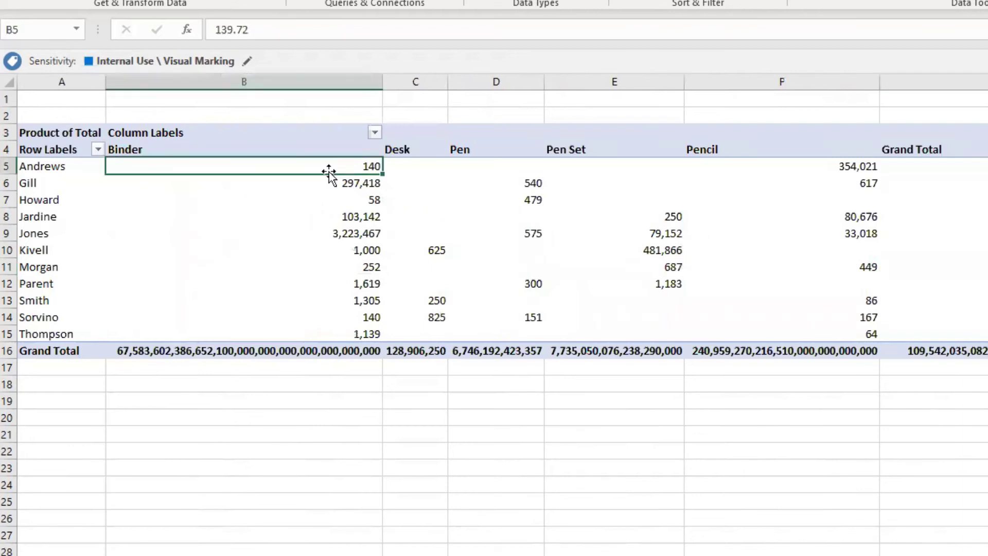
mouse_move(253, 278)
click(845, 168)
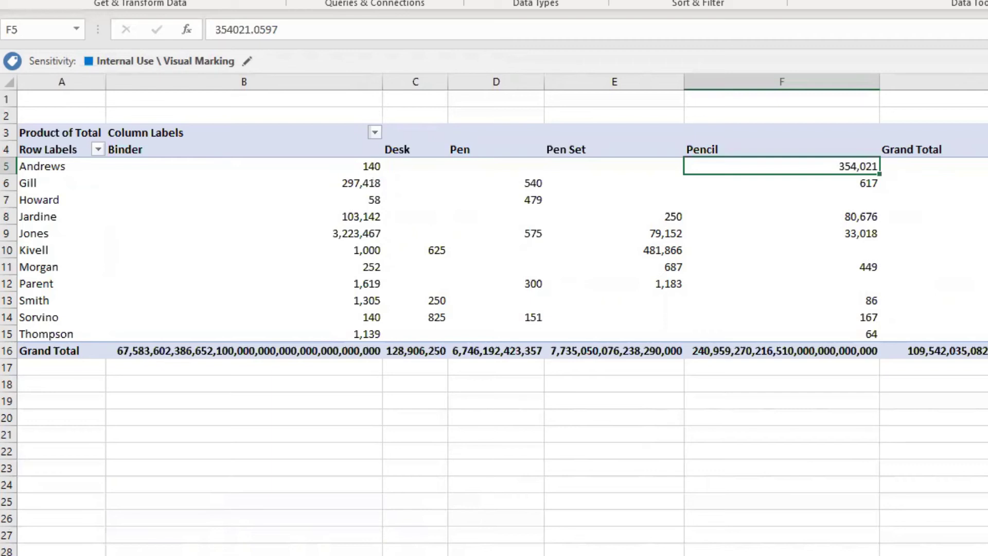
double_click(845, 168)
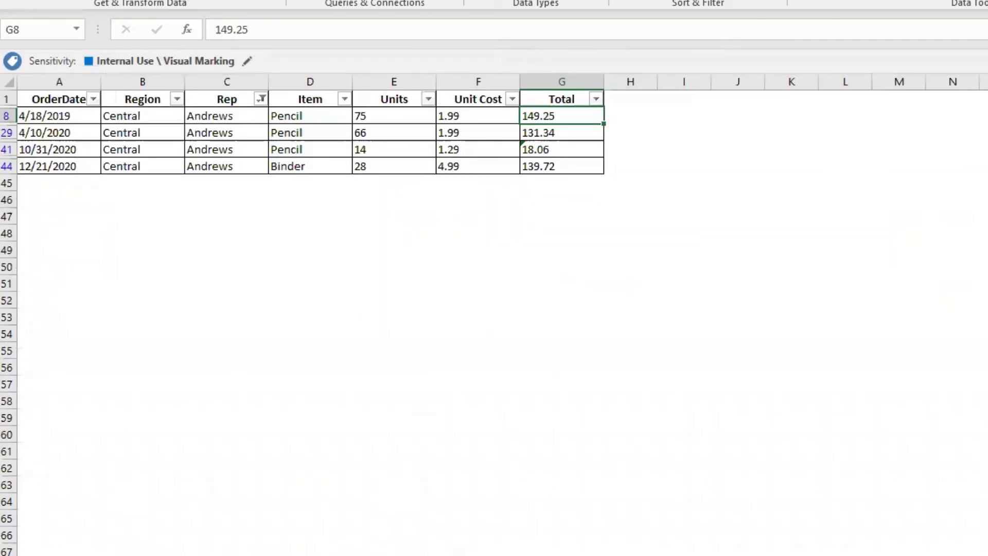
click(561, 183)
drag(554, 121, 558, 149)
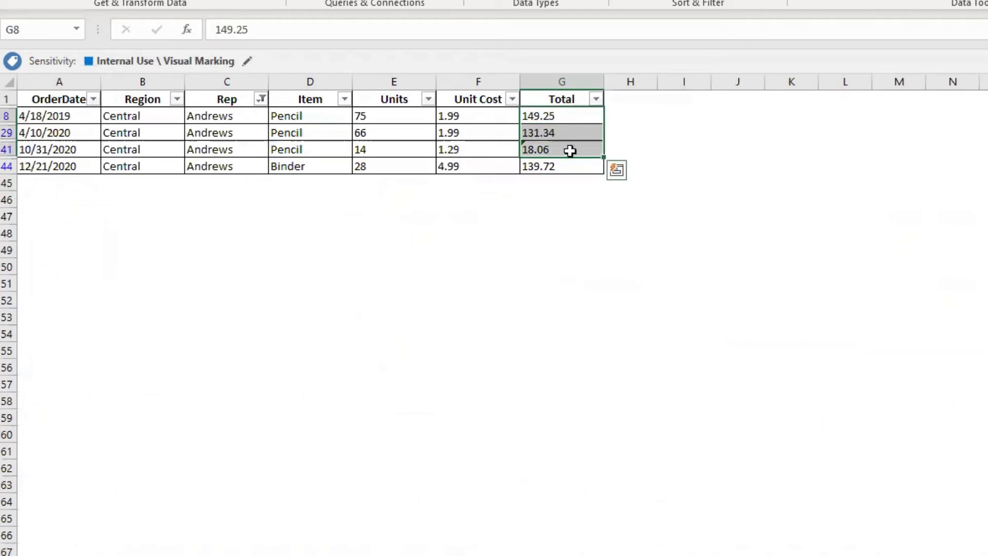
click(548, 114)
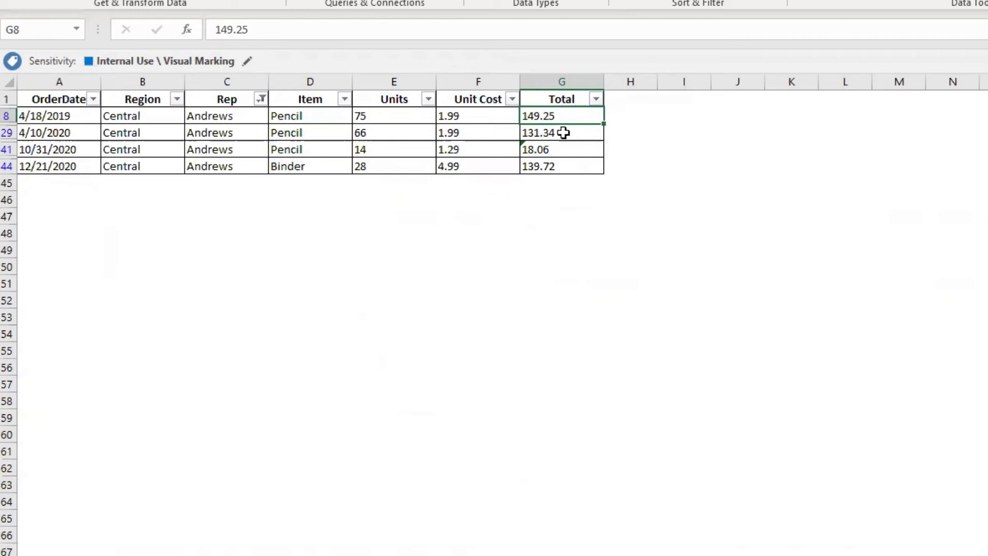
click(565, 132)
click(569, 152)
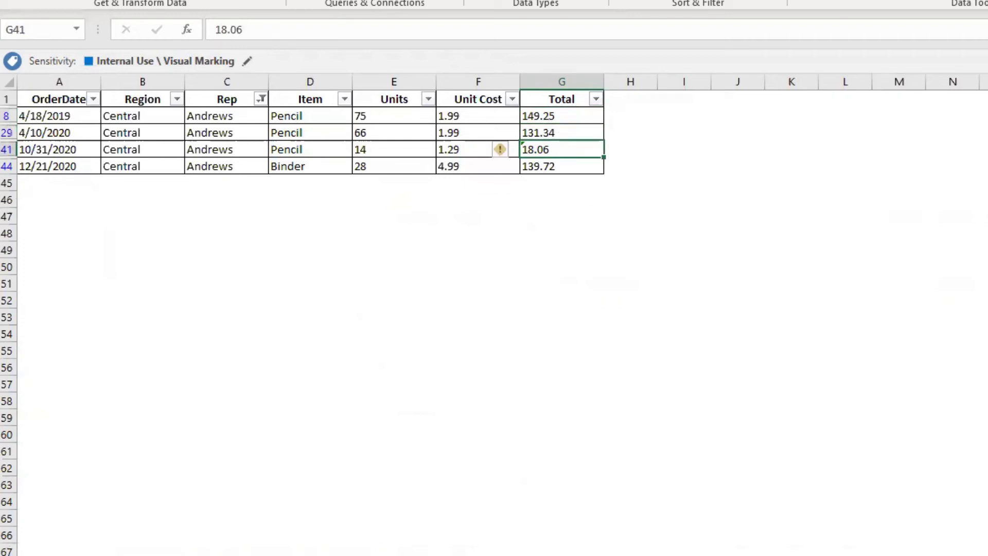
key(ctrl+Page_Down)
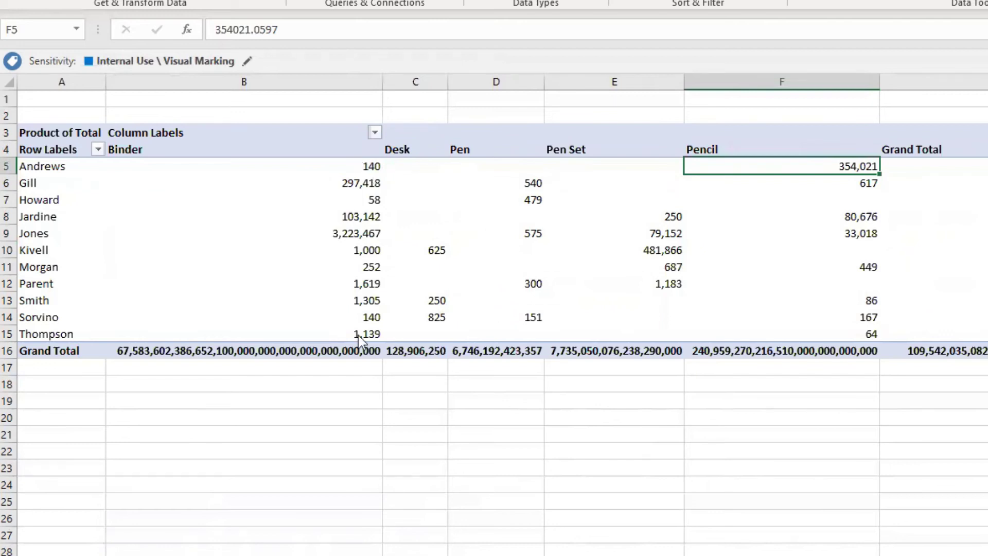
- Set the pivot table's summary calculation for Total back to Sum
right_click(358, 165)
mouse_move(430, 305)
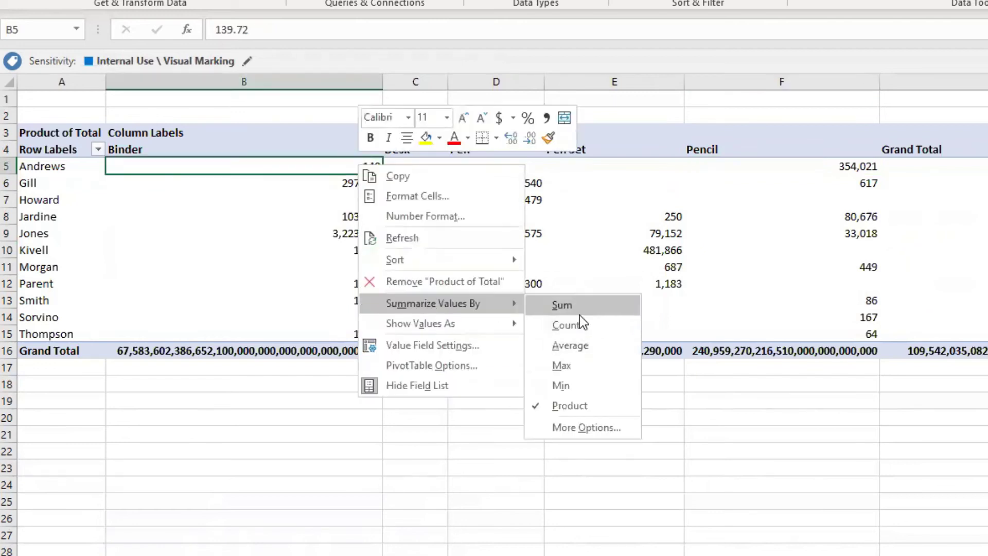
click(562, 307)
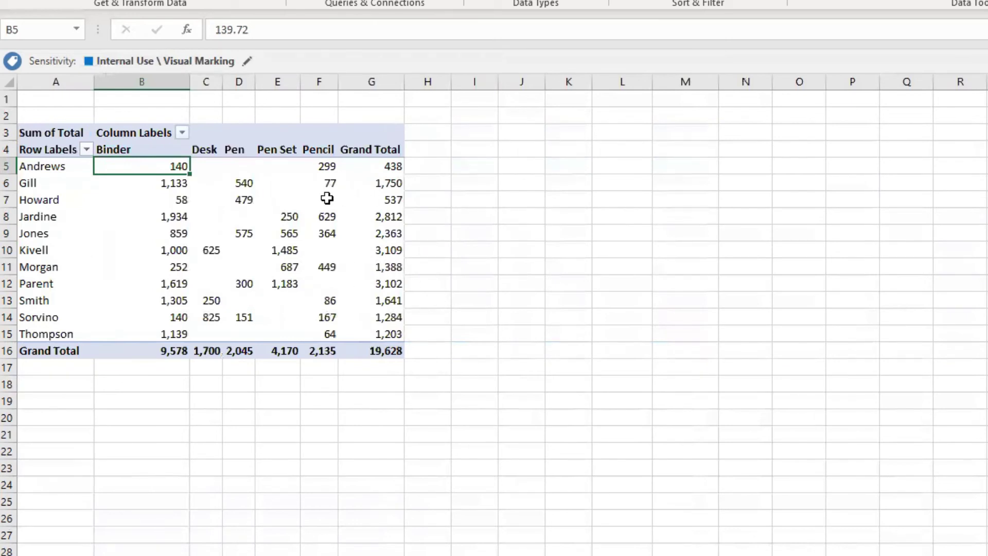
- Browse the additional calculations StdDev, StdDevp, Var and Varp for the Total field and apply Count Numbers
right_click(214, 238)
mouse_move(288, 379)
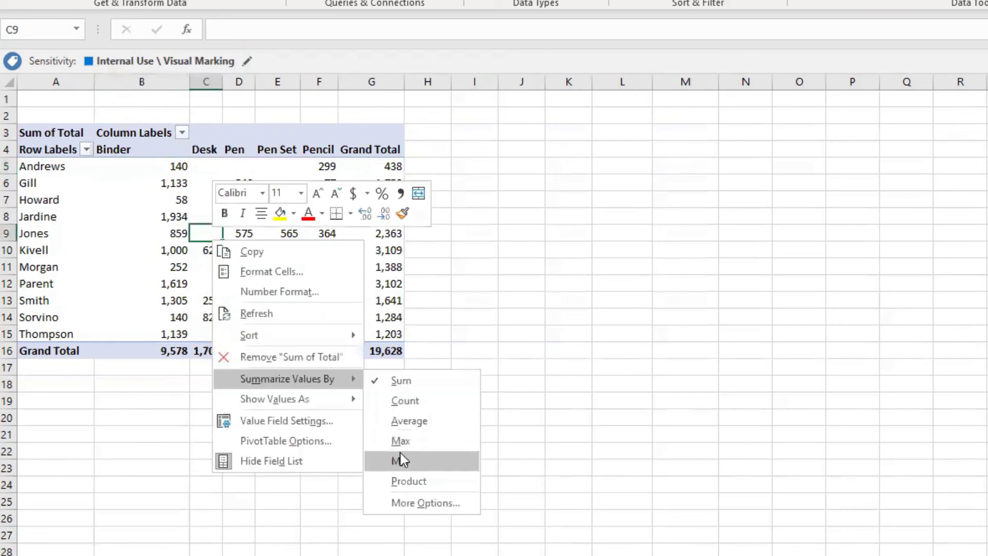
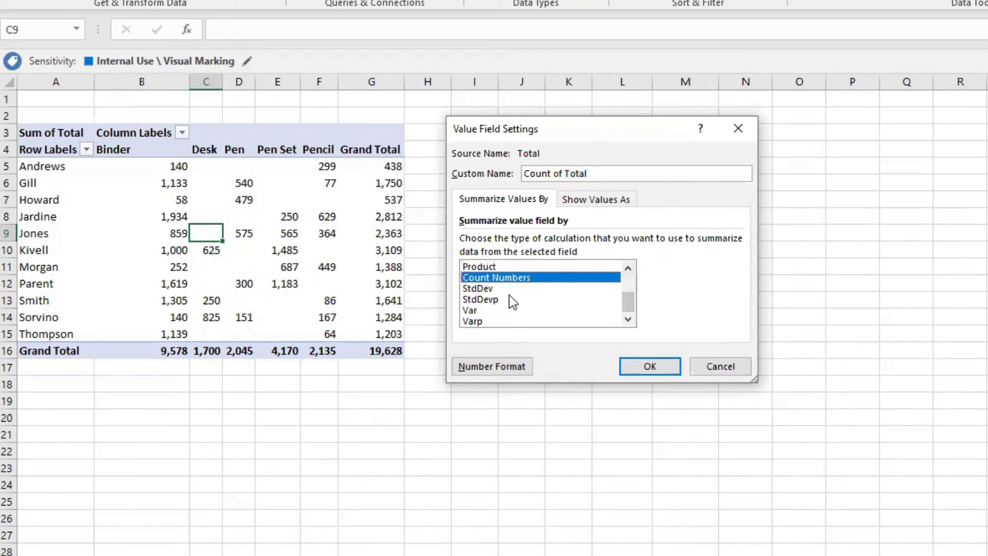
click(508, 292)
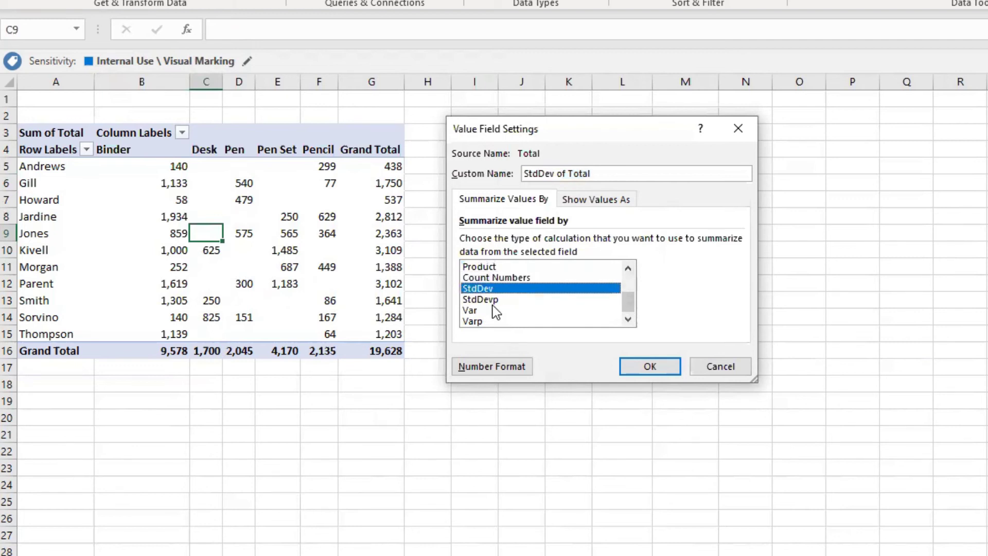
click(505, 300)
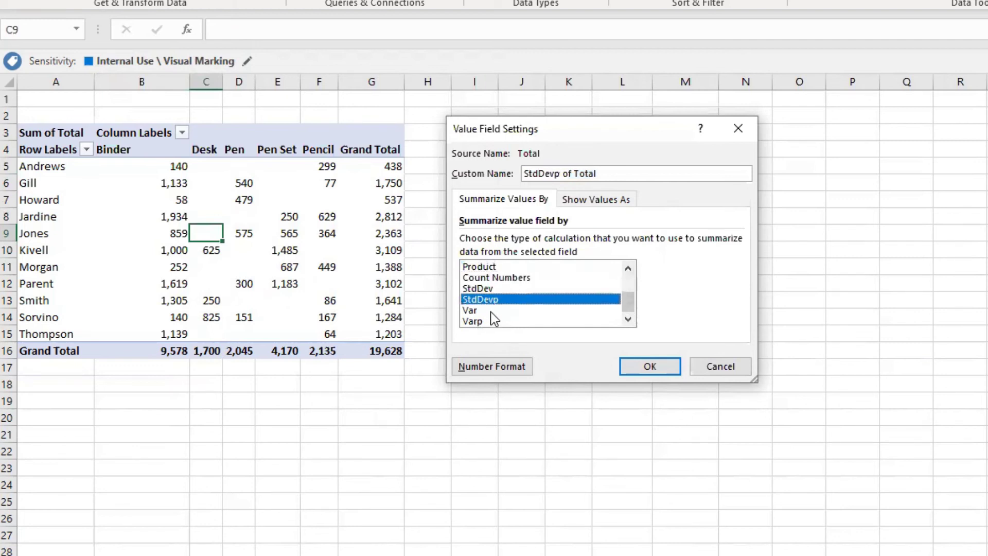
click(493, 311)
click(487, 322)
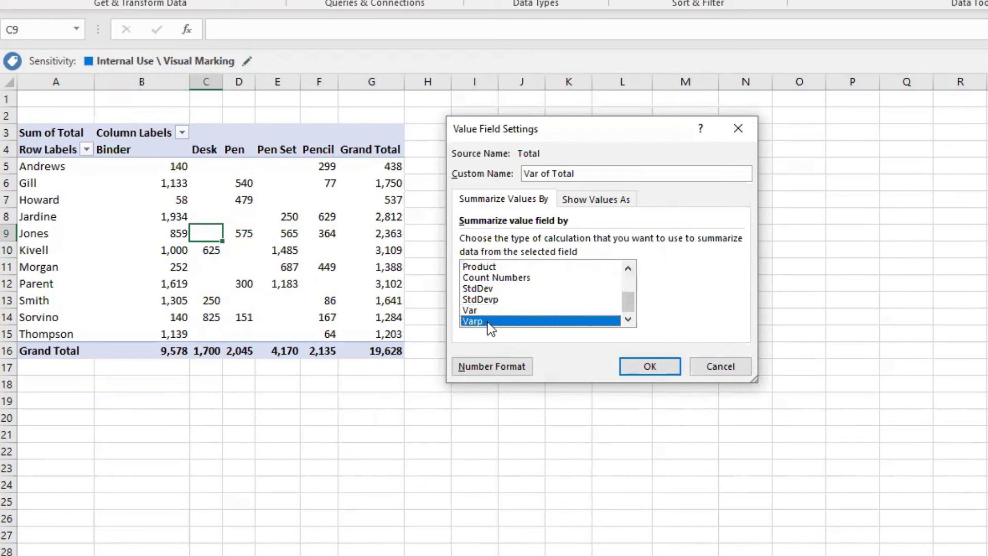
click(526, 280)
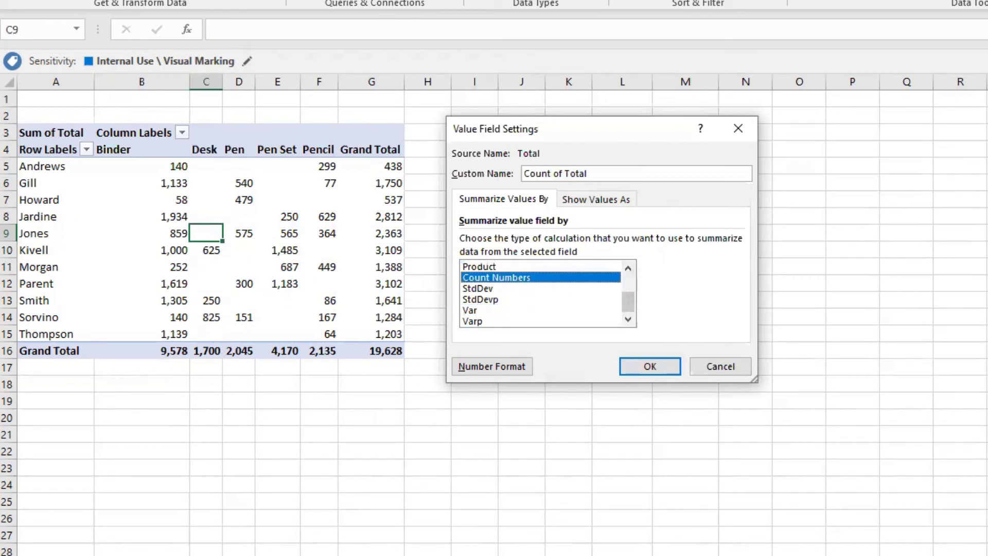
key(Return)
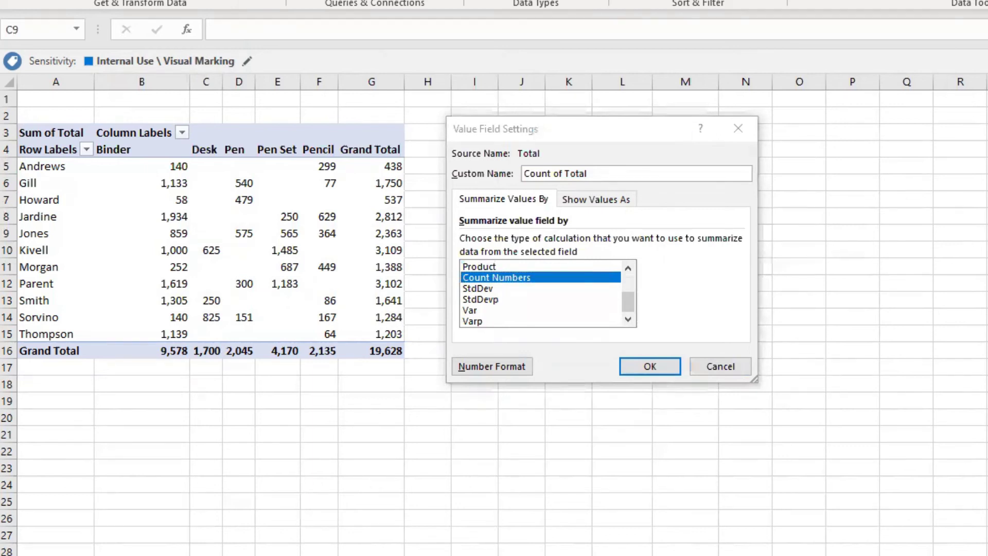
click(644, 369)
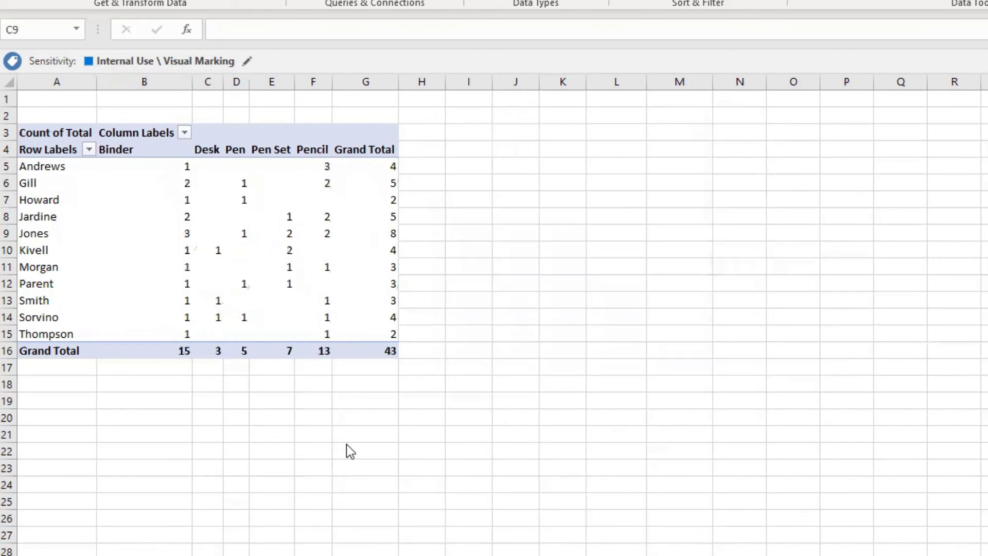
- Examine the first rep's Pencil count in the pivot table
click(320, 170)
drag(60, 165, 323, 167)
click(322, 167)
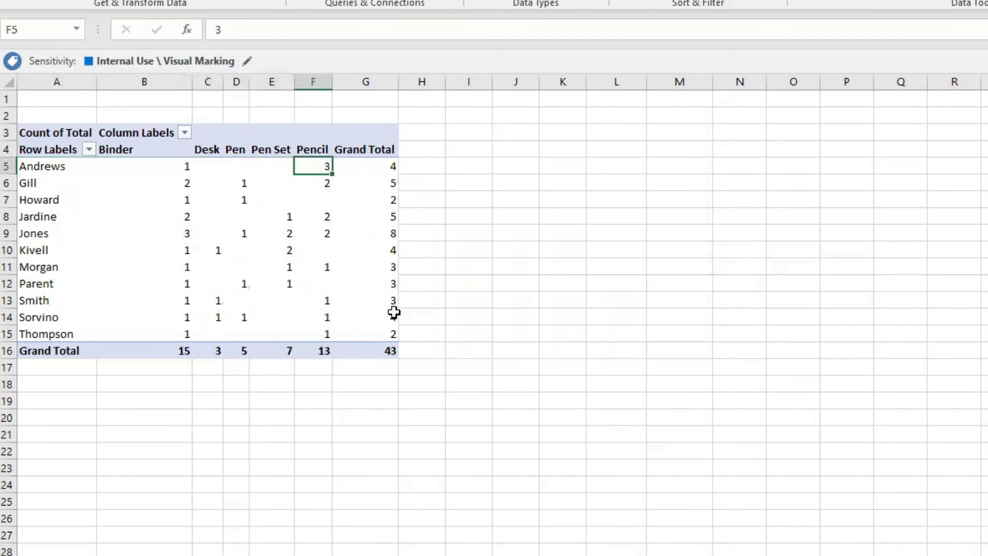
mouse_move(302, 212)
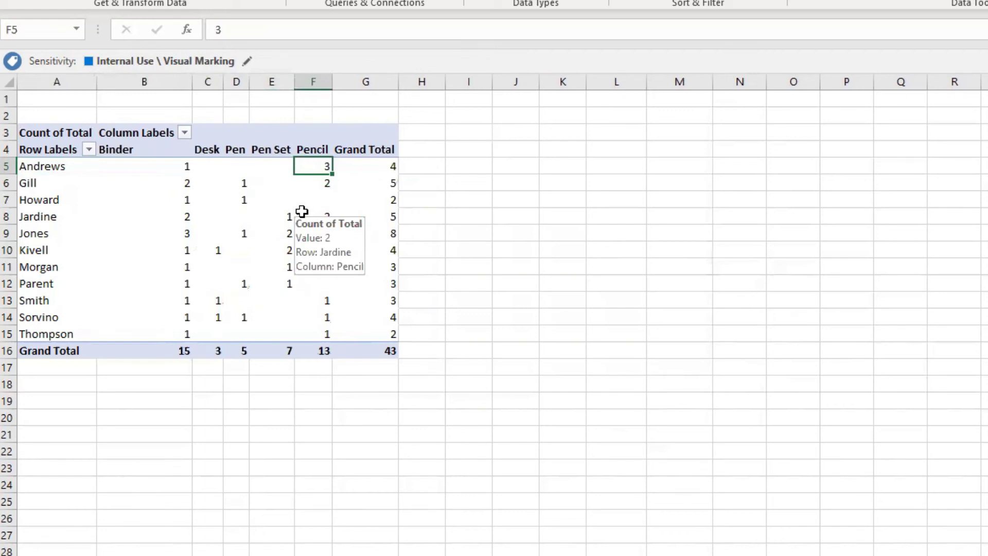
- Format the first rep's 10/31/2020 Pencil Total in cell G41 of the source data as Text and re-enter its value
key(ctrl+Page_Down)
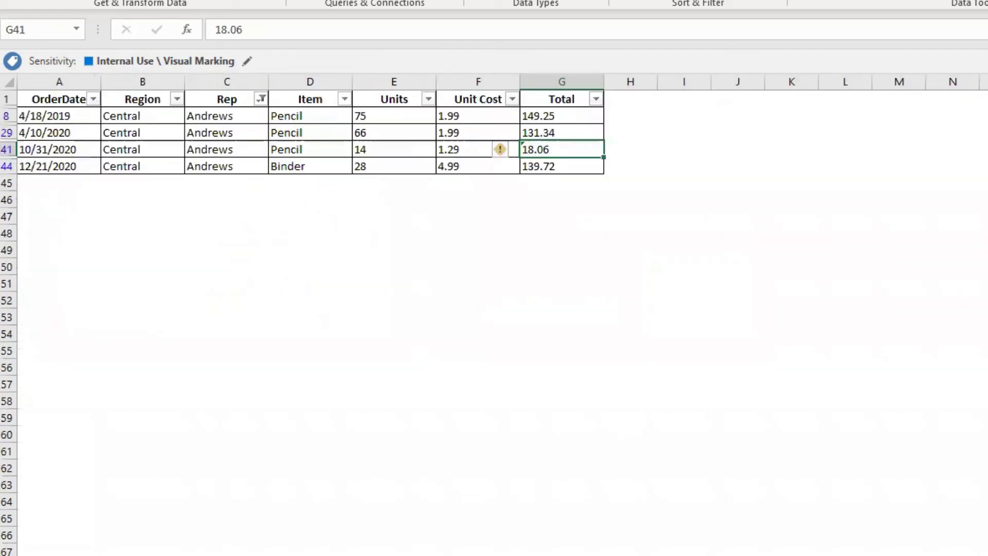
right_click(566, 150)
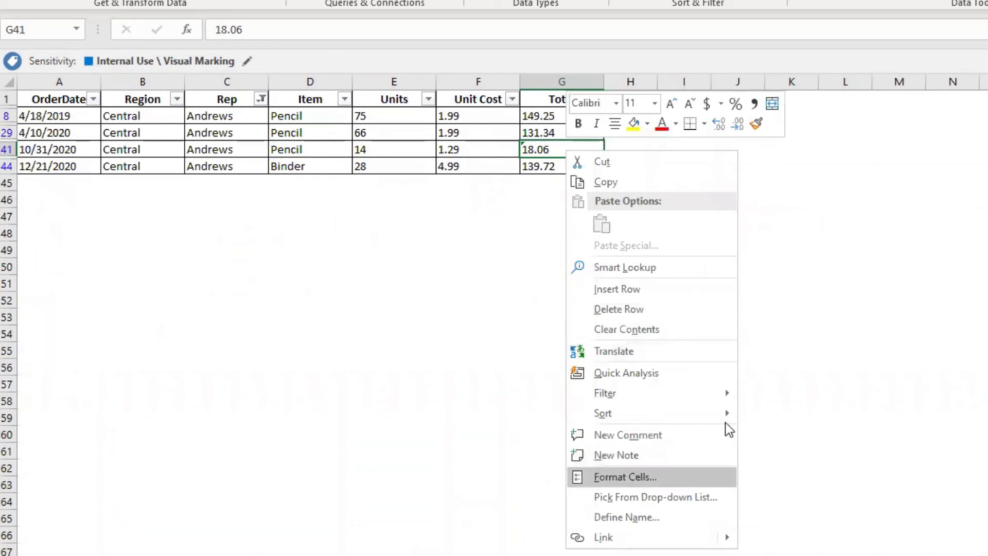
key(Return)
click(453, 433)
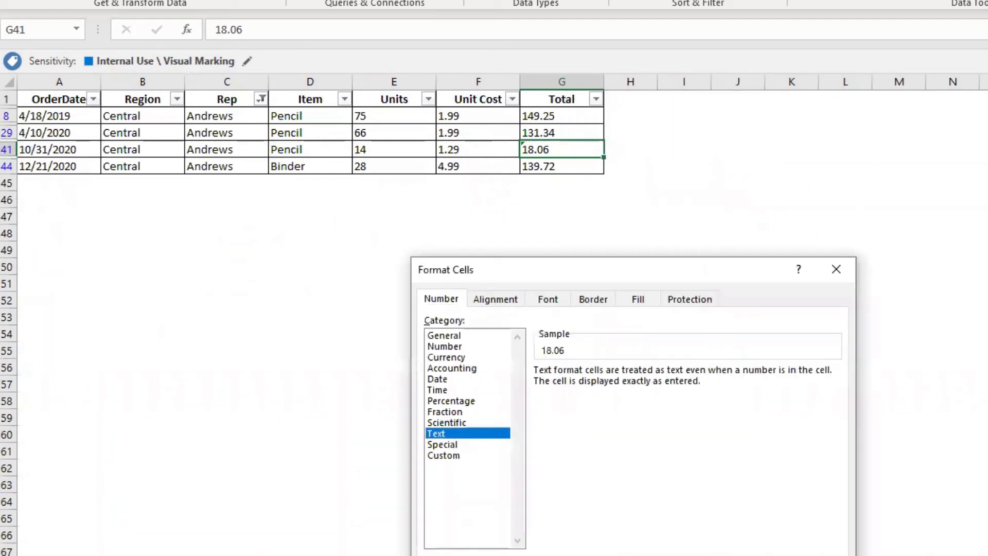
key(Return)
key(F2)
key(Return)
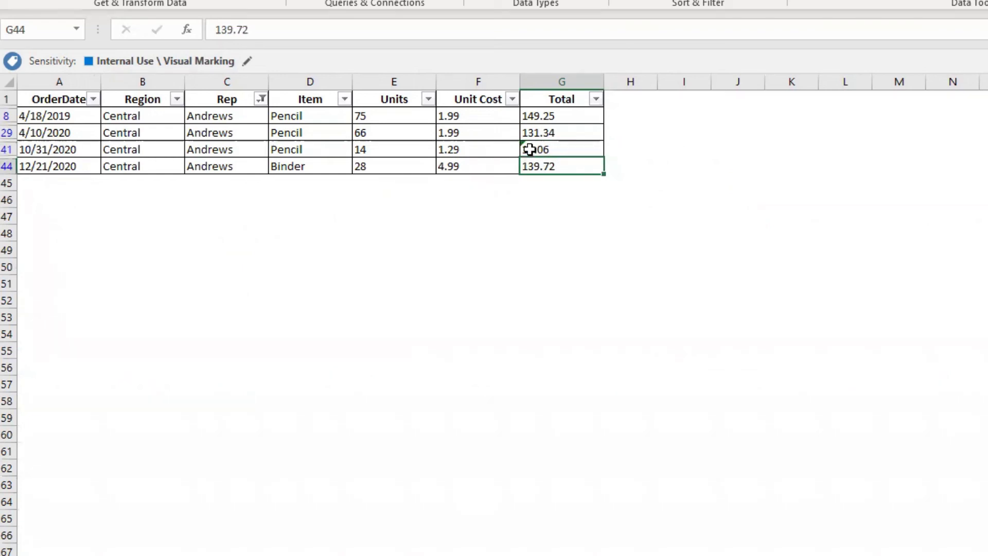
- Refresh the pivot table from the edited source data and set its summary calculation for Total to Count
key(ctrl+Page_Up)
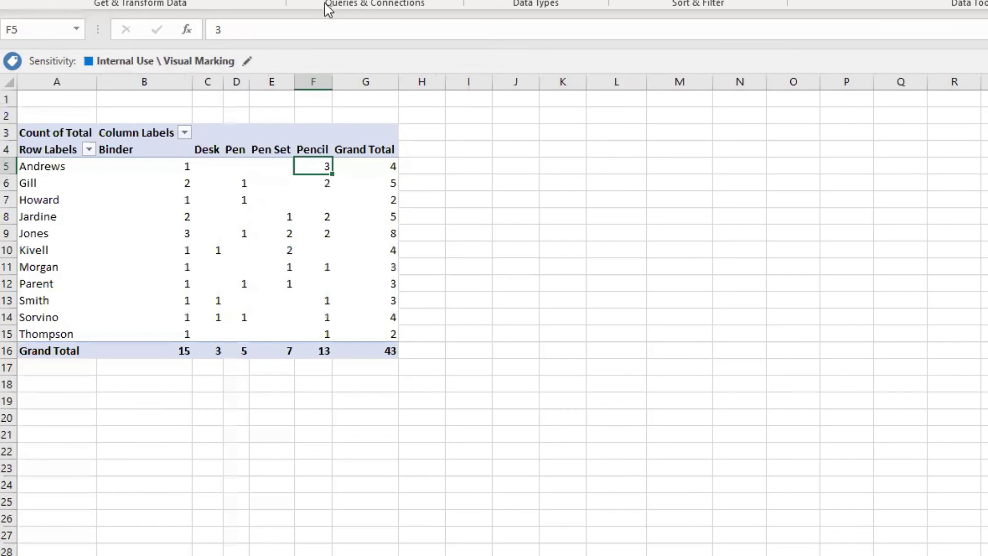
key(alt+F5)
mouse_move(266, 251)
right_click(308, 171)
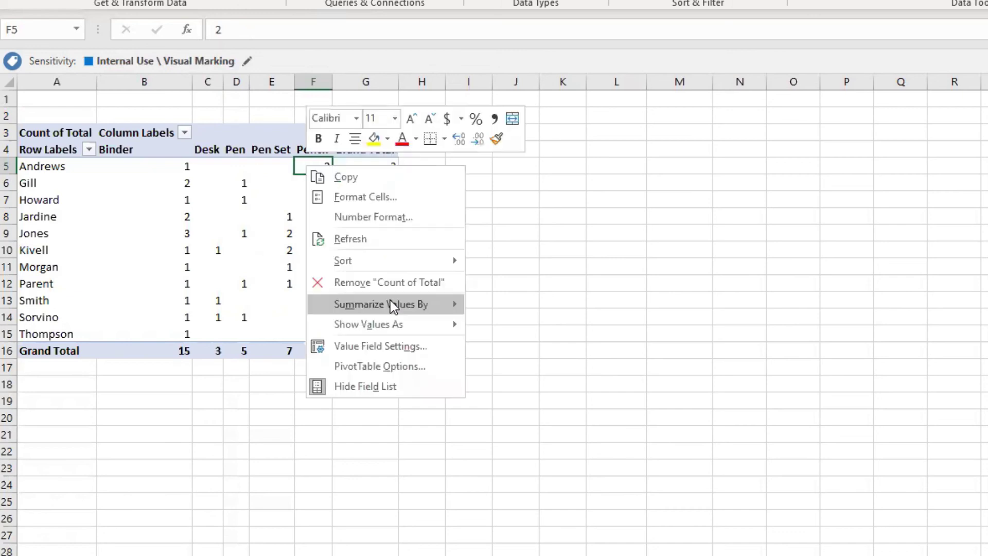
mouse_move(393, 304)
click(520, 327)
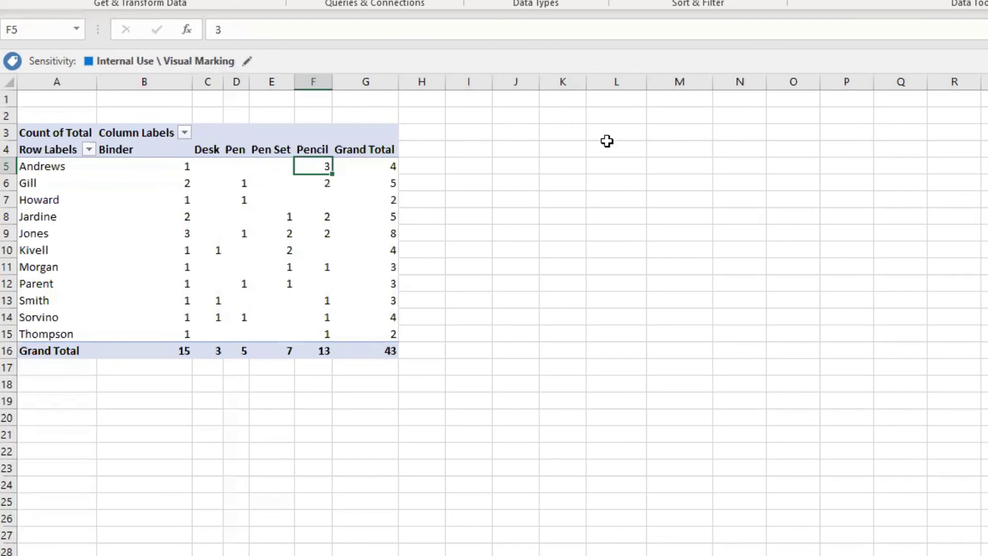
- Change the pivot table's summary calculation for Total to StdDev
right_click(361, 199)
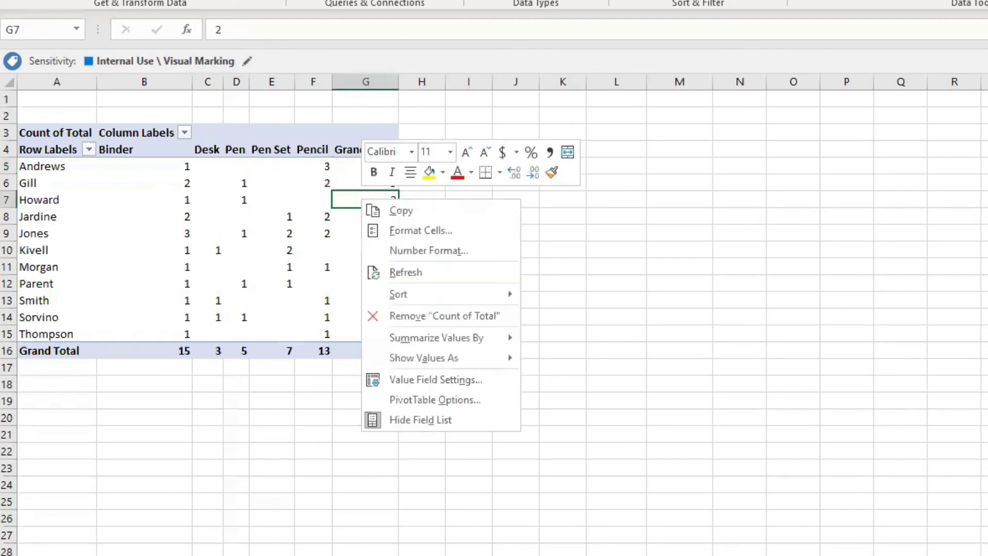
key(Escape)
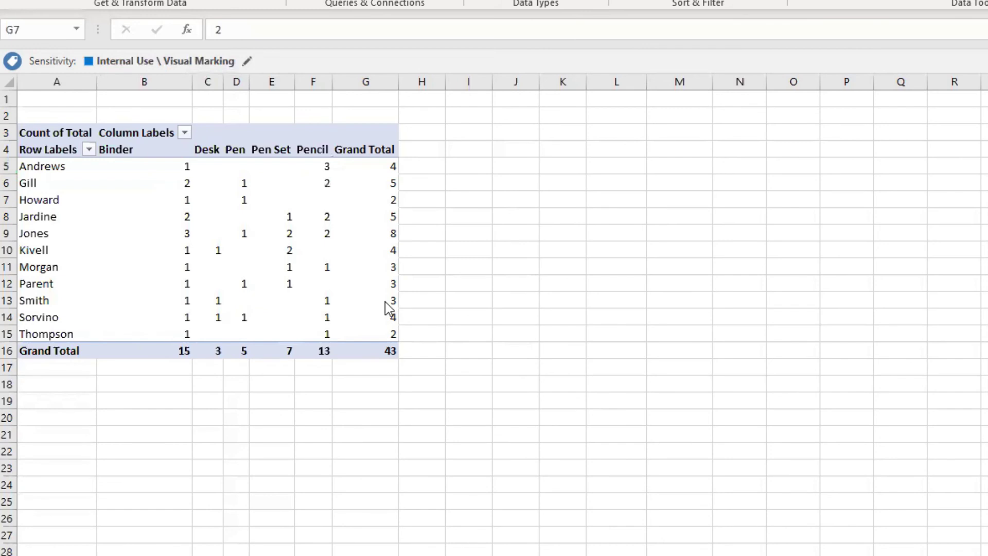
right_click(208, 266)
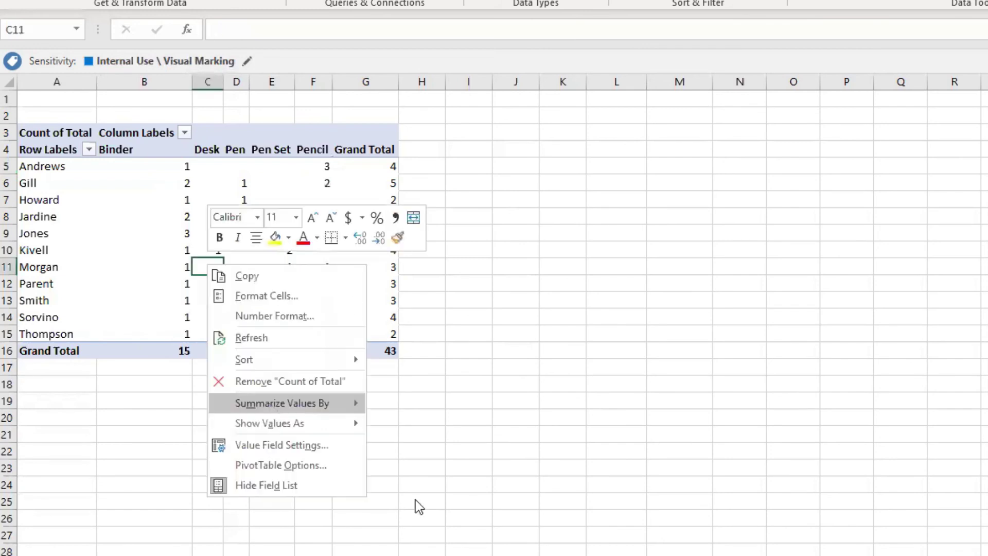
mouse_move(272, 407)
key(Return)
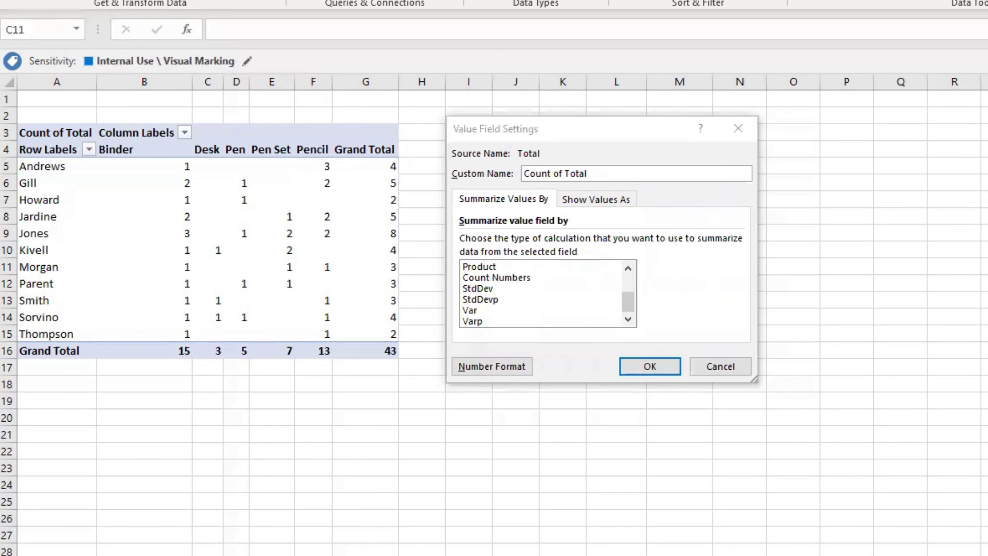
click(463, 290)
click(641, 363)
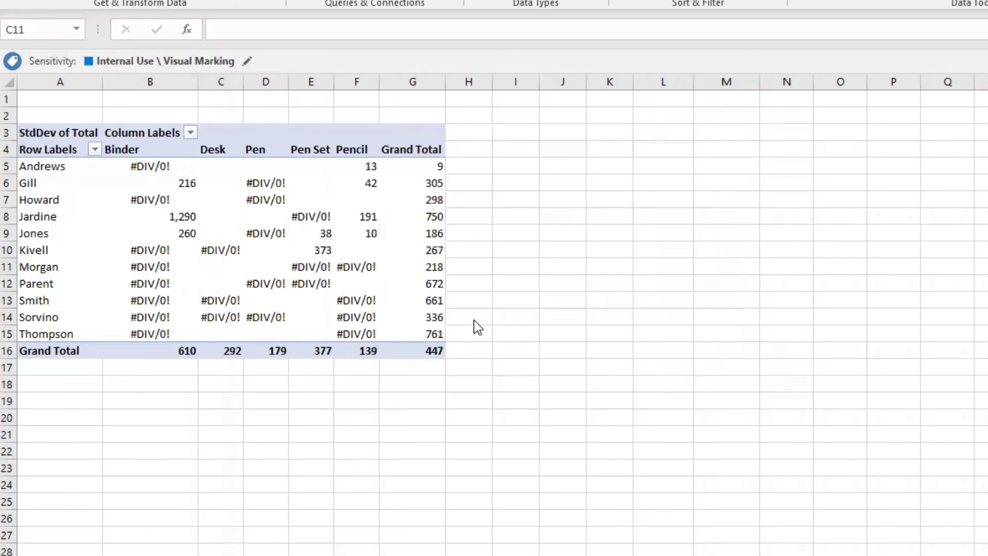
- Check the first rep's Pencil standard deviation, and set the summary calculation for Total back to Sum
click(371, 169)
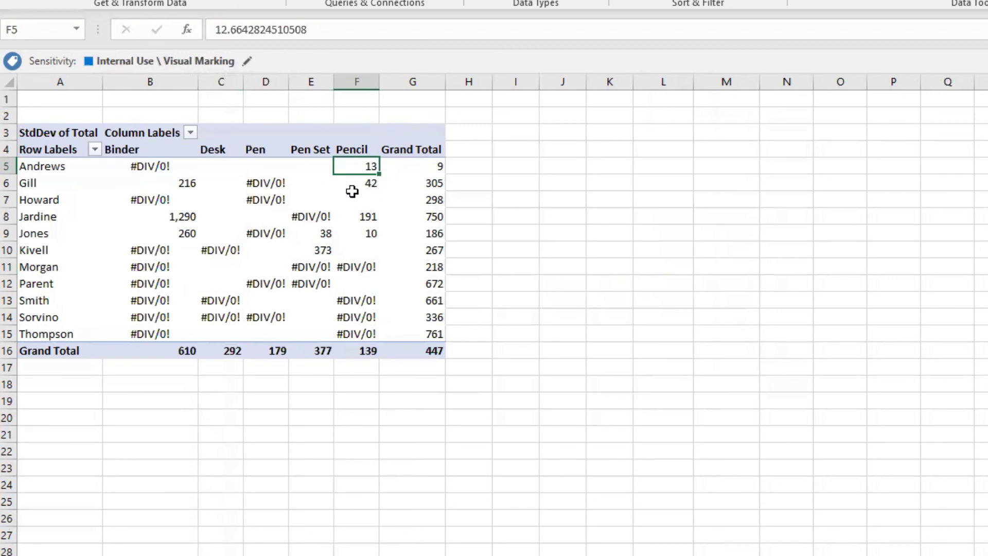
mouse_move(353, 192)
right_click(356, 169)
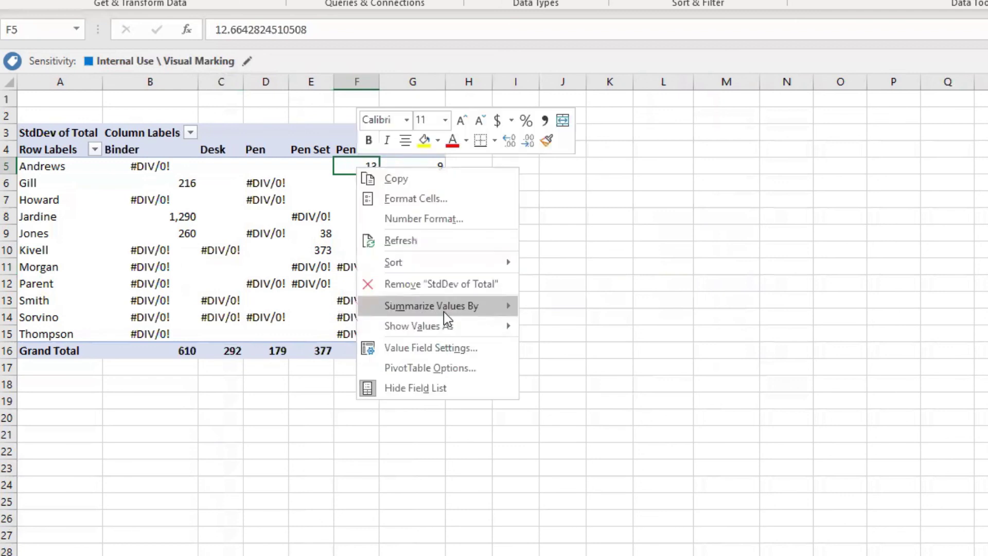
mouse_move(444, 311)
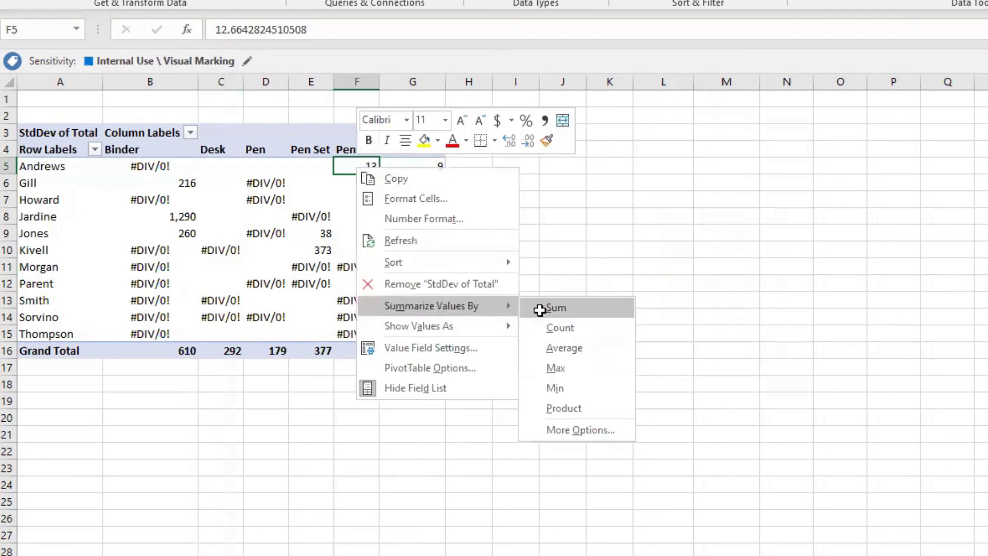
click(540, 309)
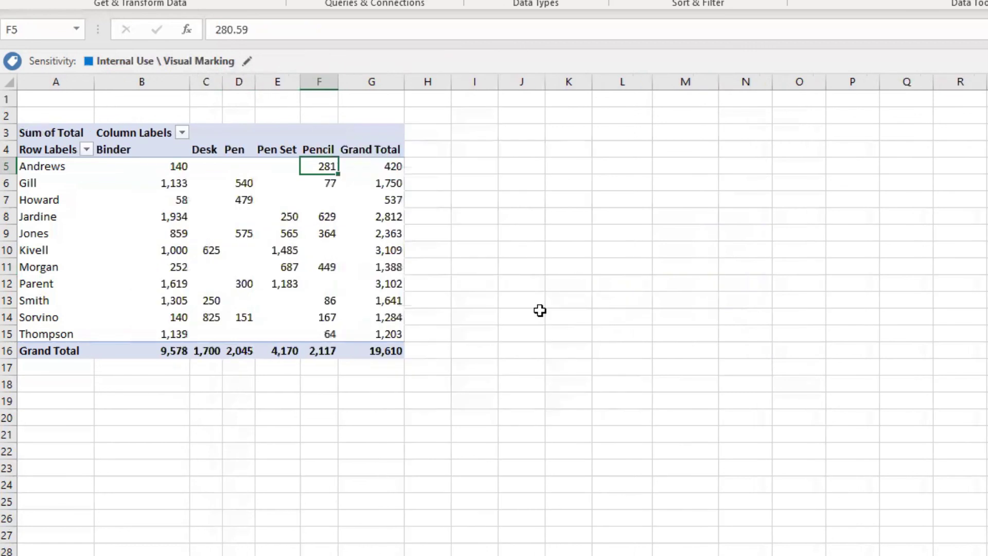